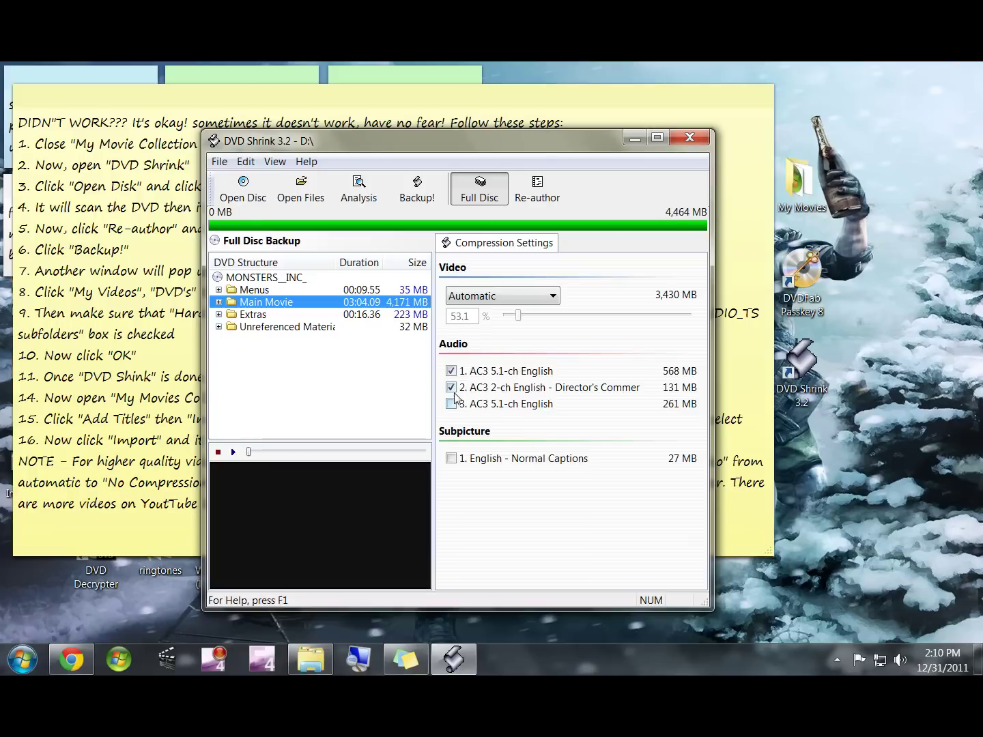
{"action": "left_click", "coordinate": [451, 404]}
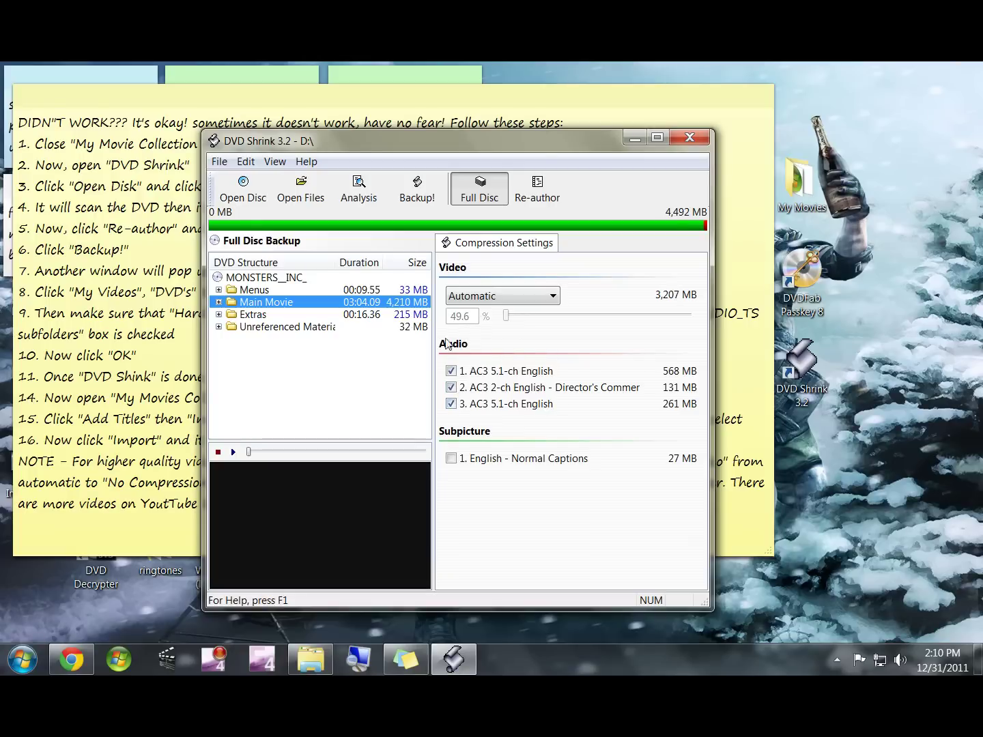
- Keep audio track 3 and English Normal Captions, and set the Main Movie video to No Compression
{"action": "left_click", "coordinate": [451, 460]}
{"action": "left_click", "coordinate": [482, 301]}
{"action": "left_click", "coordinate": [478, 315]}
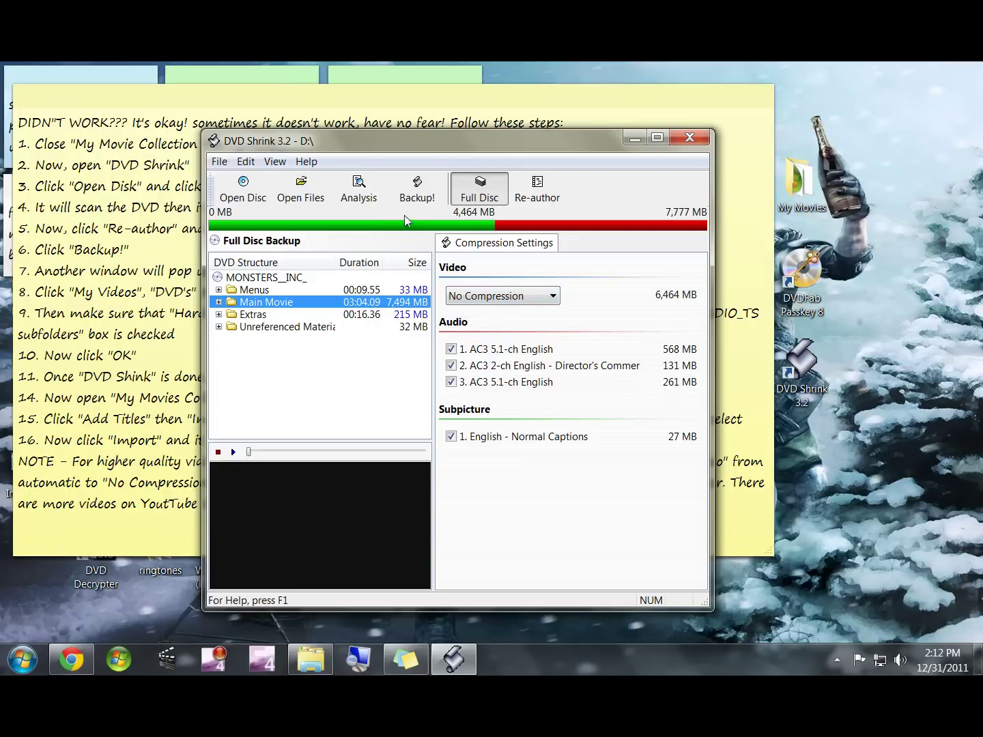
- Start the backup, accept the Target Size Exceeded warning, and reposition the Backup DVD dialog
{"action": "left_click", "coordinate": [423, 196]}
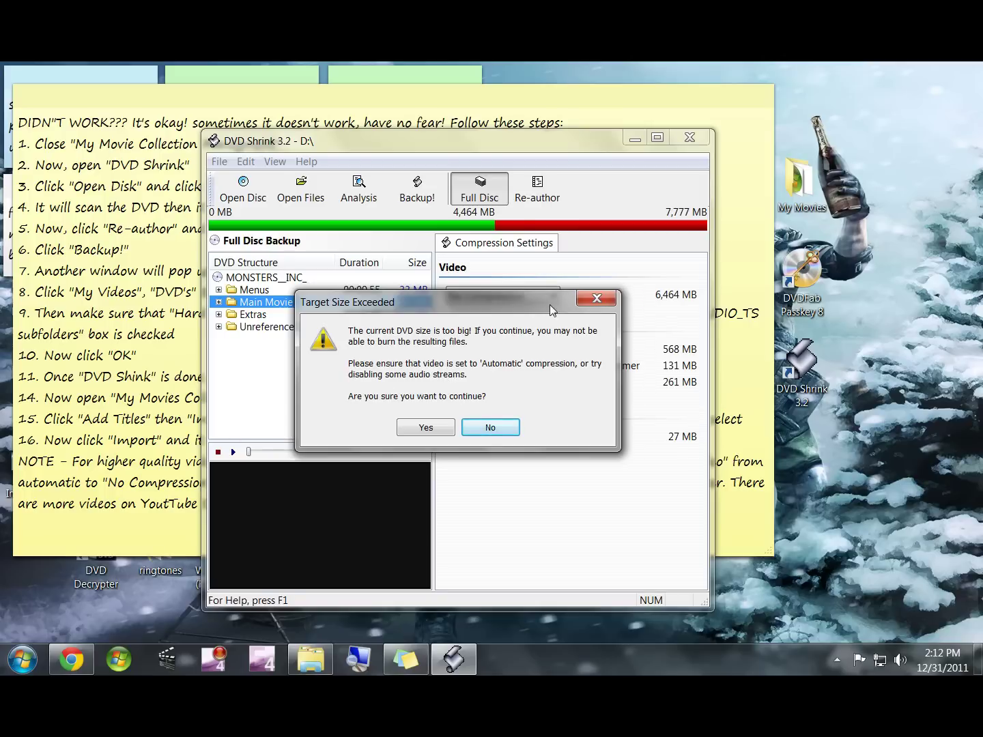
{"action": "left_click", "coordinate": [424, 430]}
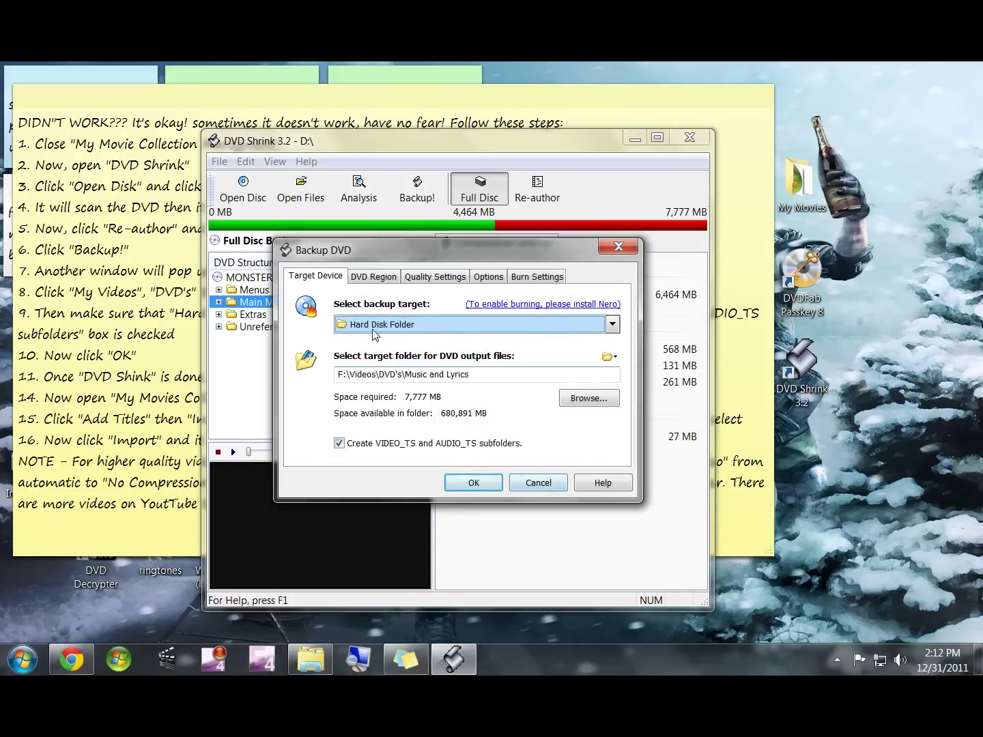
{"action": "mouse_move", "coordinate": [318, 253]}
{"action": "left_mouse_down"}
{"action": "mouse_move", "coordinate": [335, 268]}
{"action": "mouse_move", "coordinate": [311, 228]}
{"action": "mouse_move", "coordinate": [301, 231]}
{"action": "mouse_move", "coordinate": [302, 246]}
{"action": "left_mouse_up"}
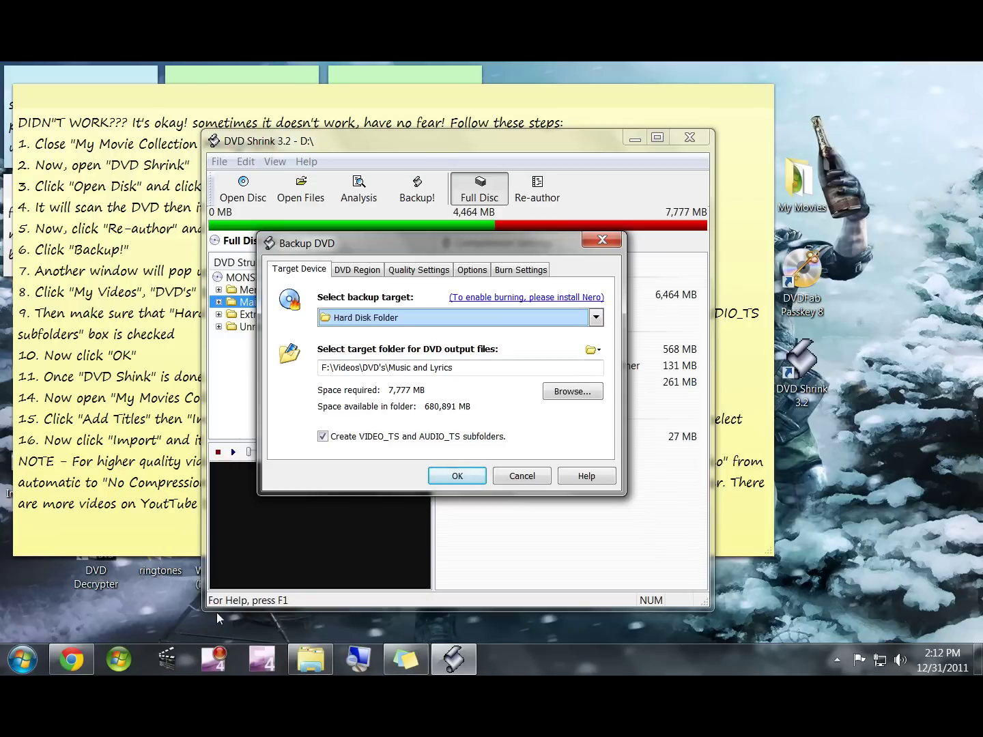
- Browse to Videos > DVD's and choose the Monster, Inc folder as the backup target
{"action": "left_click", "coordinate": [560, 393]}
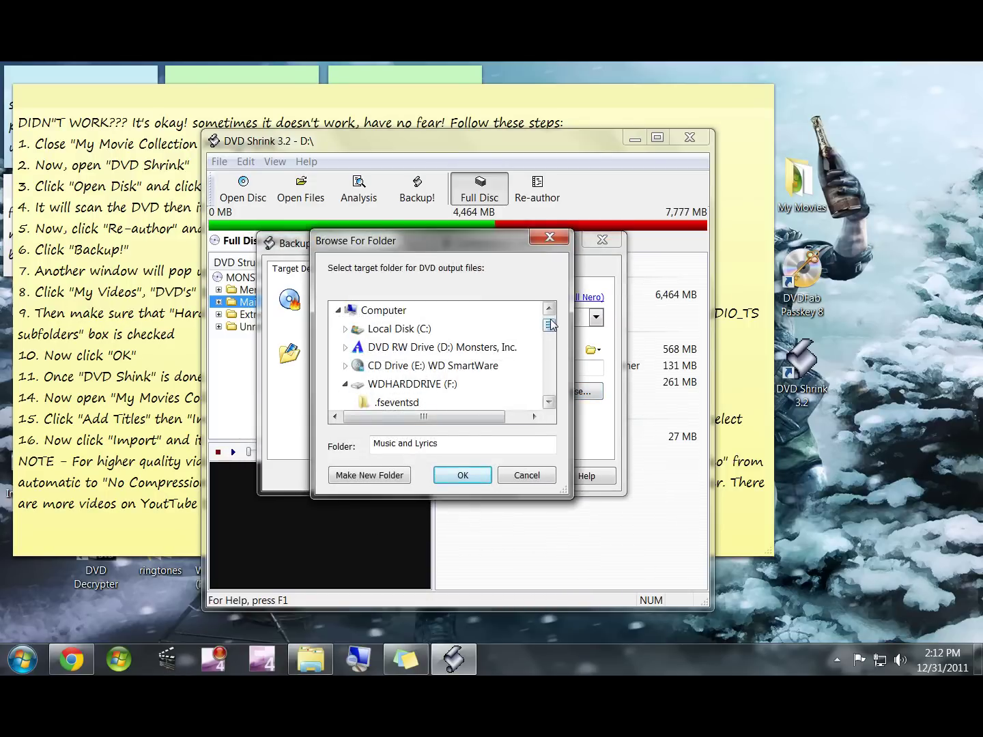
{"action": "left_click_drag", "start_coordinate": [550, 325], "coordinate": [549, 361]}
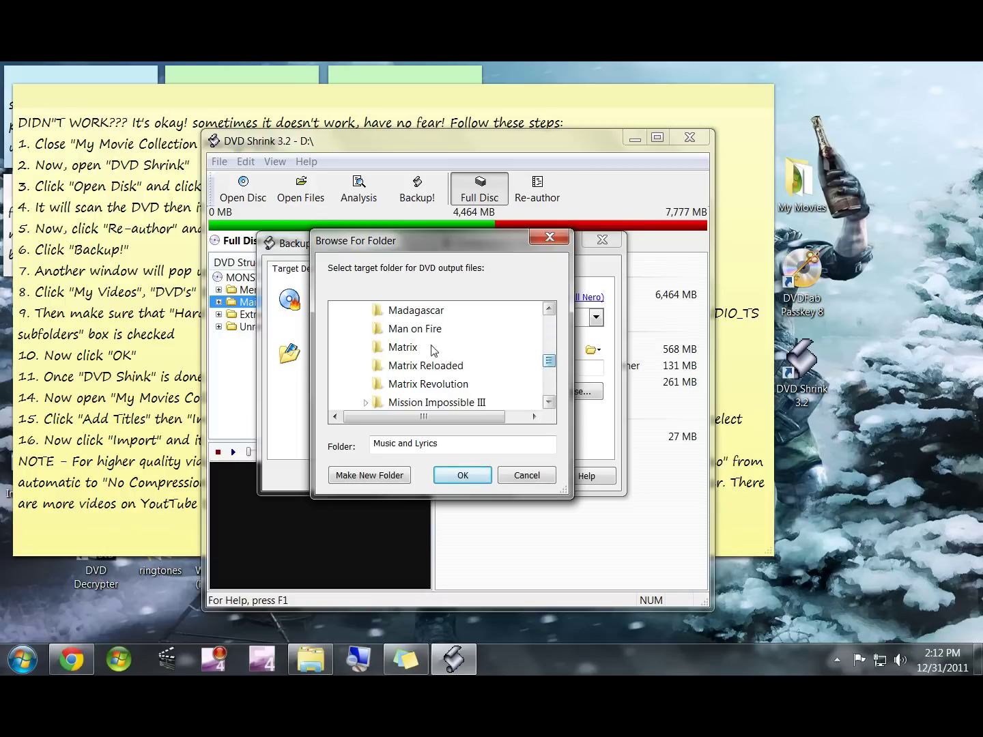
{"action": "left_click", "coordinate": [550, 402]}
{"action": "left_click", "coordinate": [549, 402]}
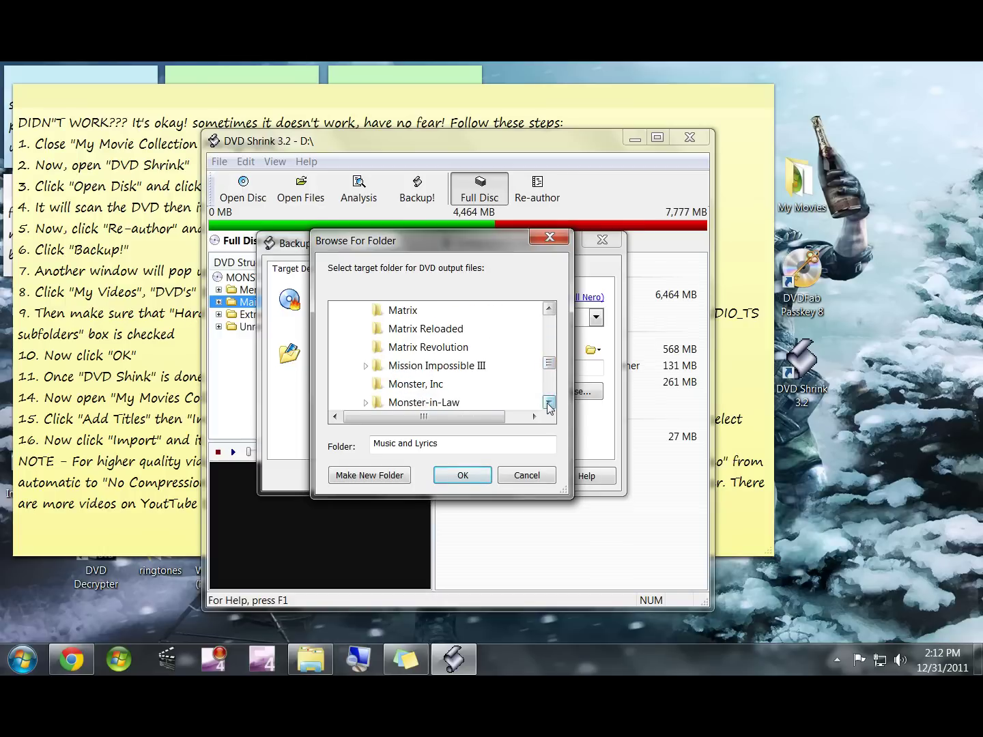
{"action": "left_click", "coordinate": [410, 394]}
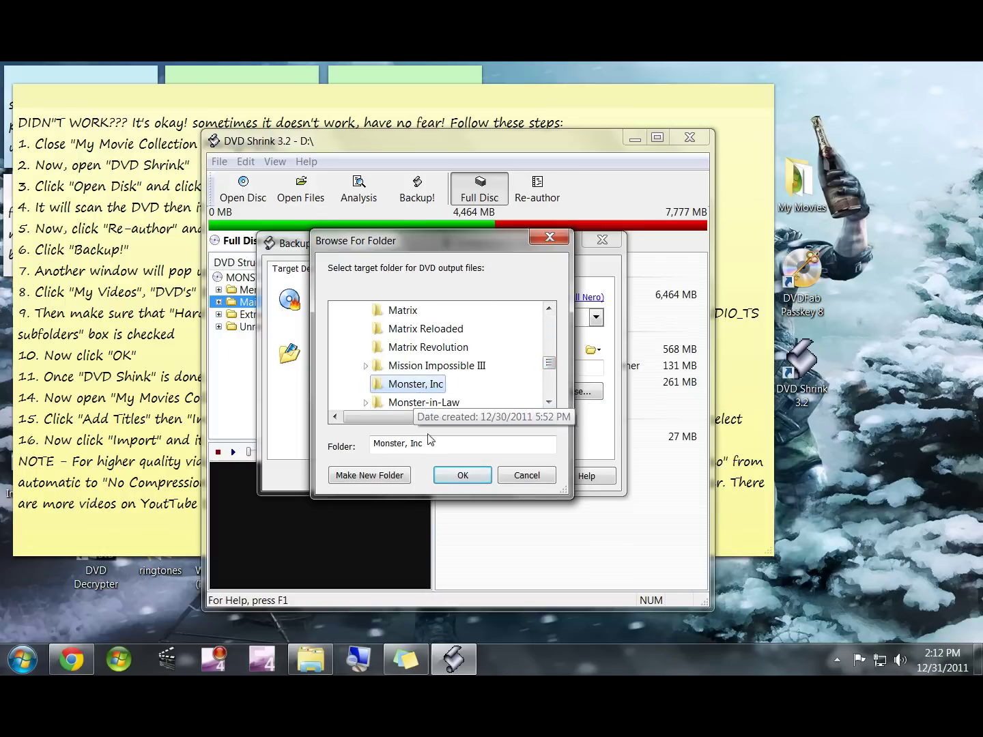
{"action": "left_click", "coordinate": [462, 478]}
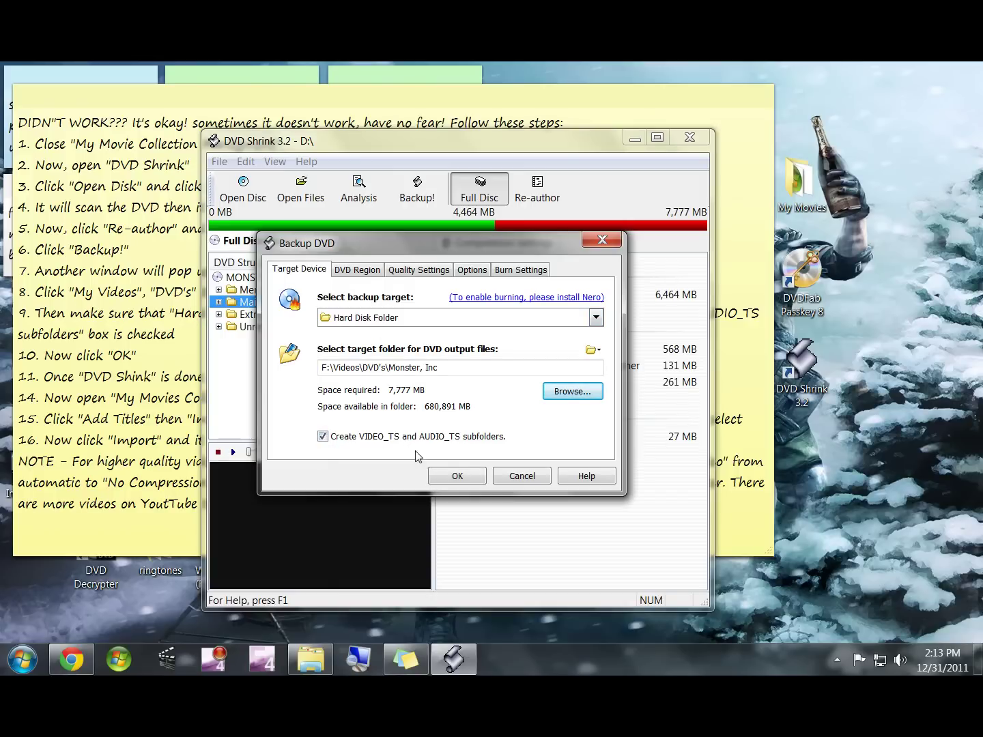
- Review the DVD Region, Quality Settings, Options and Burn Settings tabs, then start the backup
{"action": "left_click", "coordinate": [361, 274]}
{"action": "left_click", "coordinate": [433, 273]}
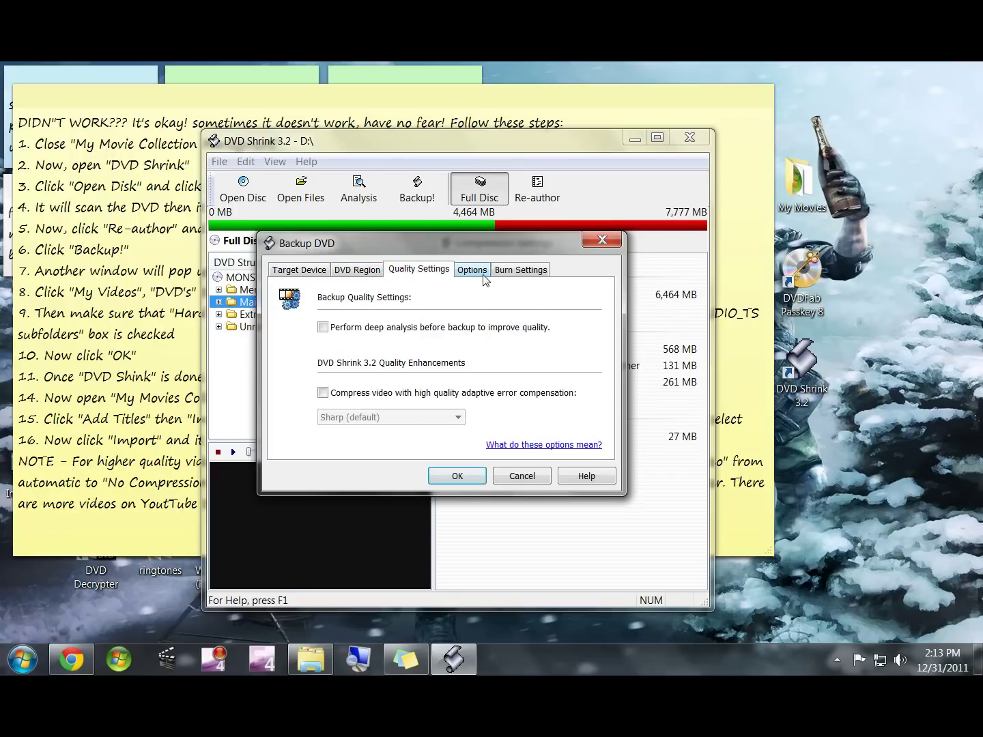
{"action": "left_click", "coordinate": [484, 277]}
{"action": "left_click", "coordinate": [527, 274]}
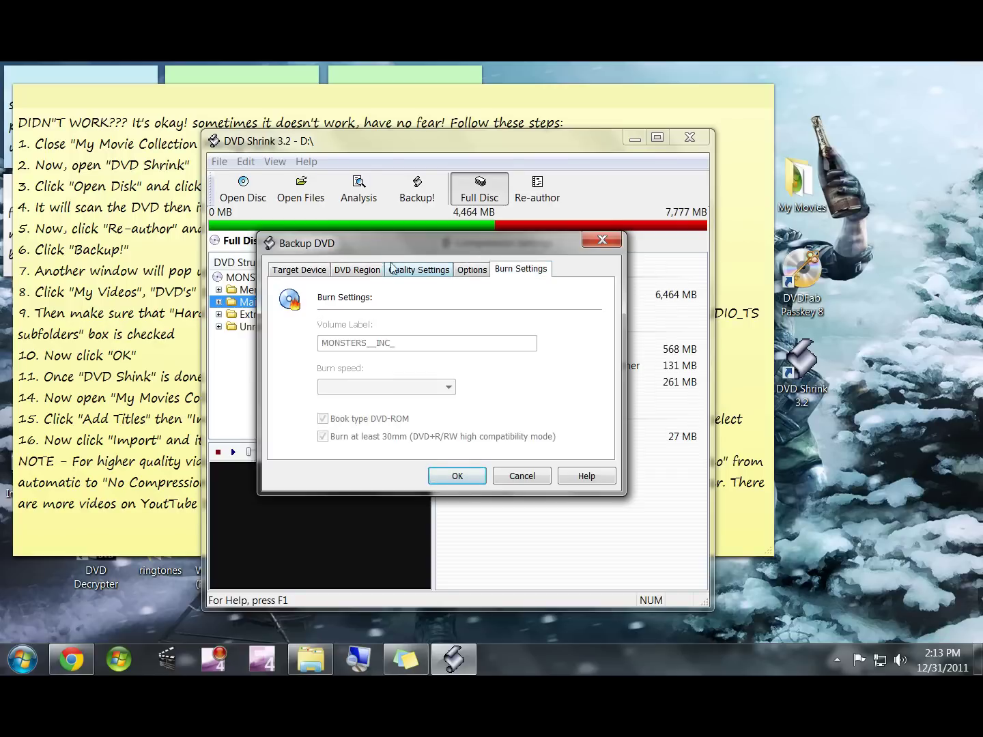
{"action": "left_click", "coordinate": [353, 274]}
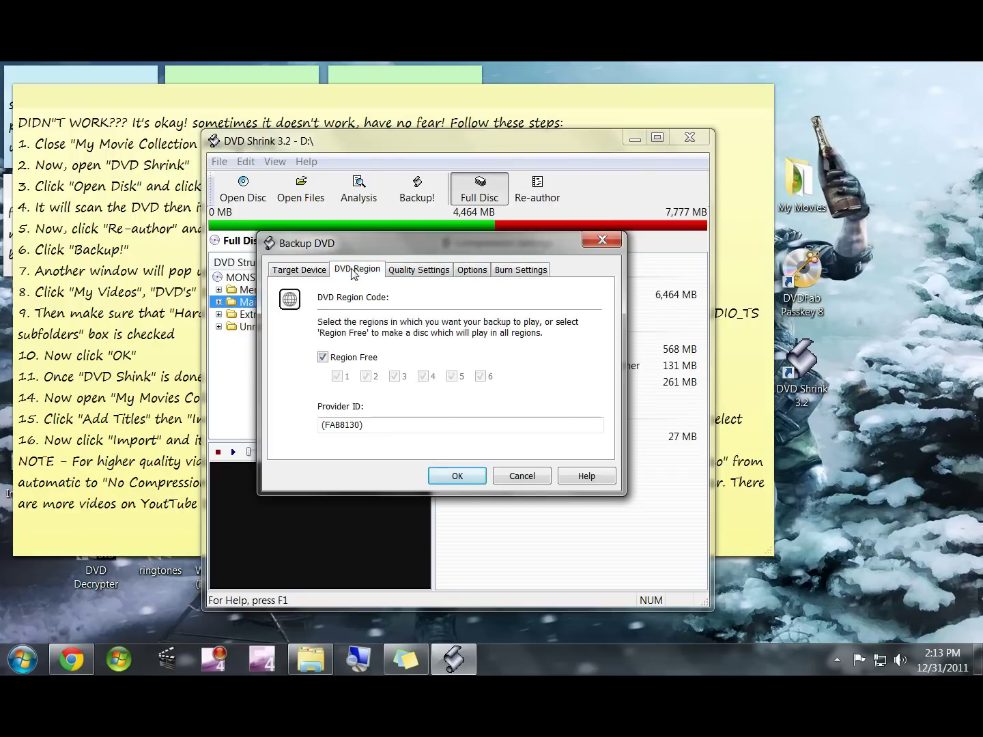
{"action": "left_click", "coordinate": [296, 272]}
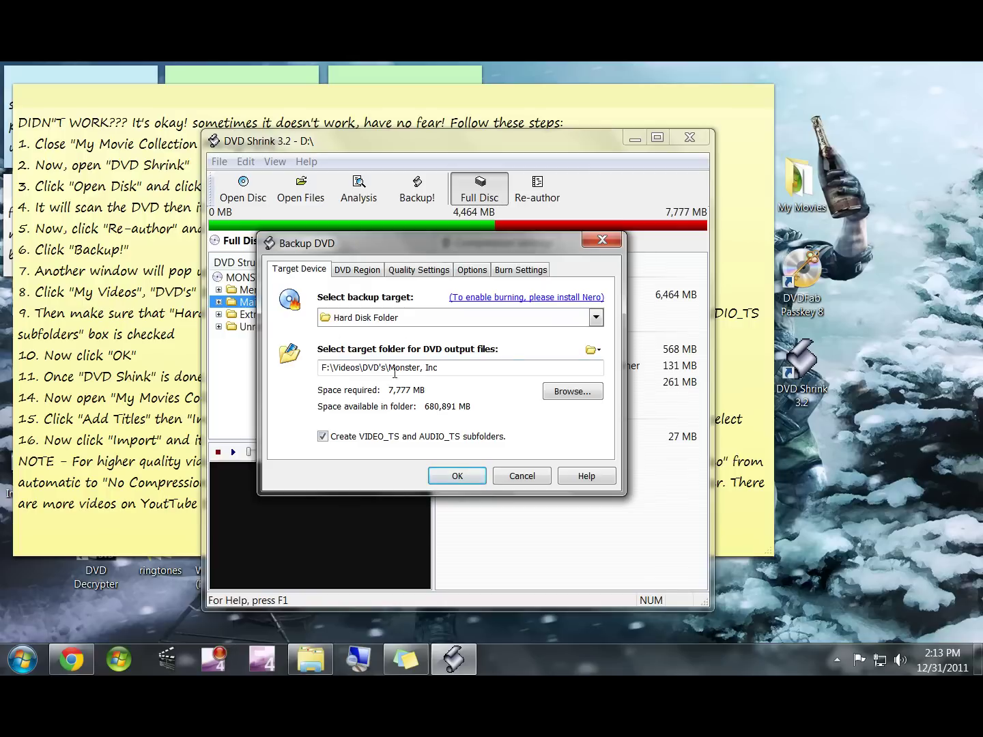
{"action": "left_click", "coordinate": [458, 477]}
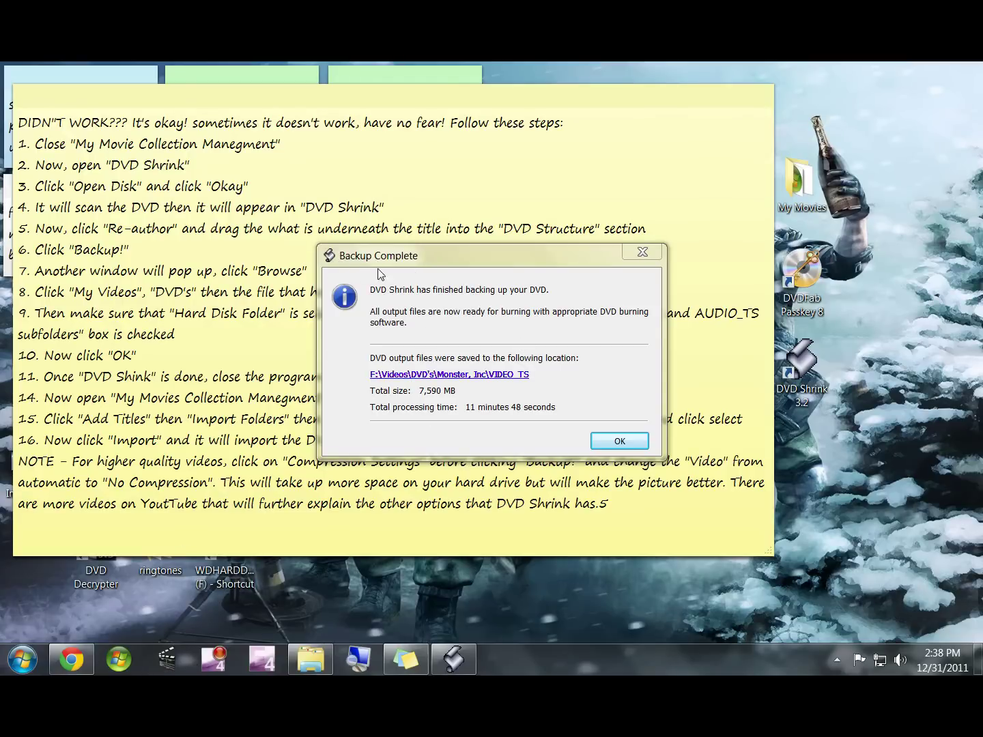
- Dismiss Backup Complete, close DVD Shrink, and bring My Movies Collection Management forward
{"action": "left_click", "coordinate": [620, 442]}
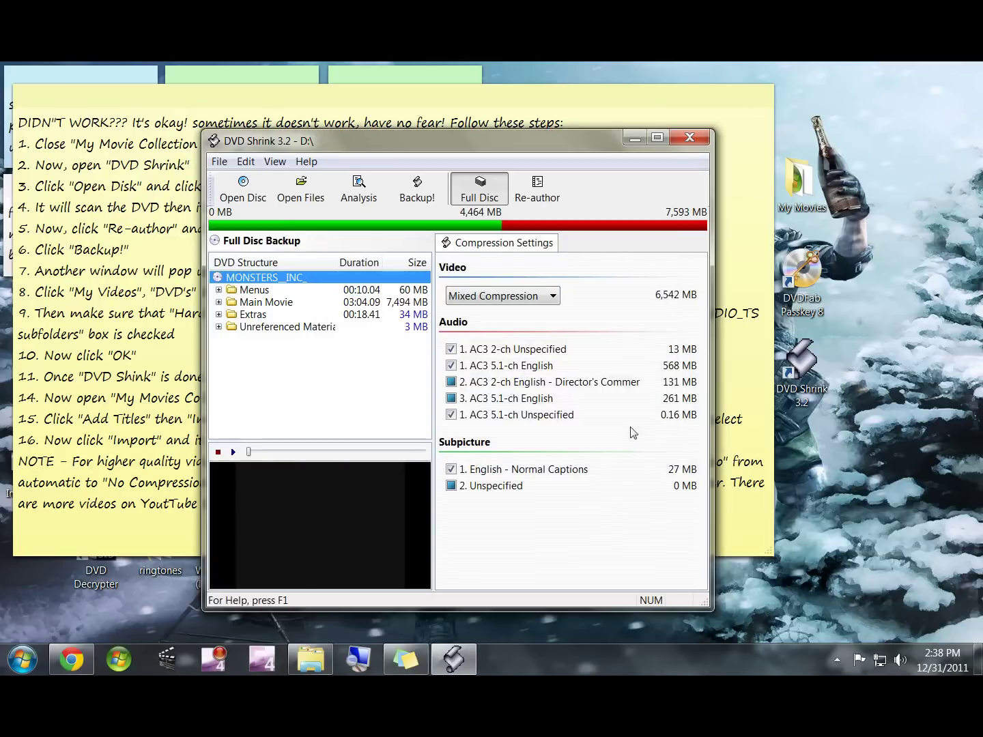
{"action": "left_click", "coordinate": [691, 138]}
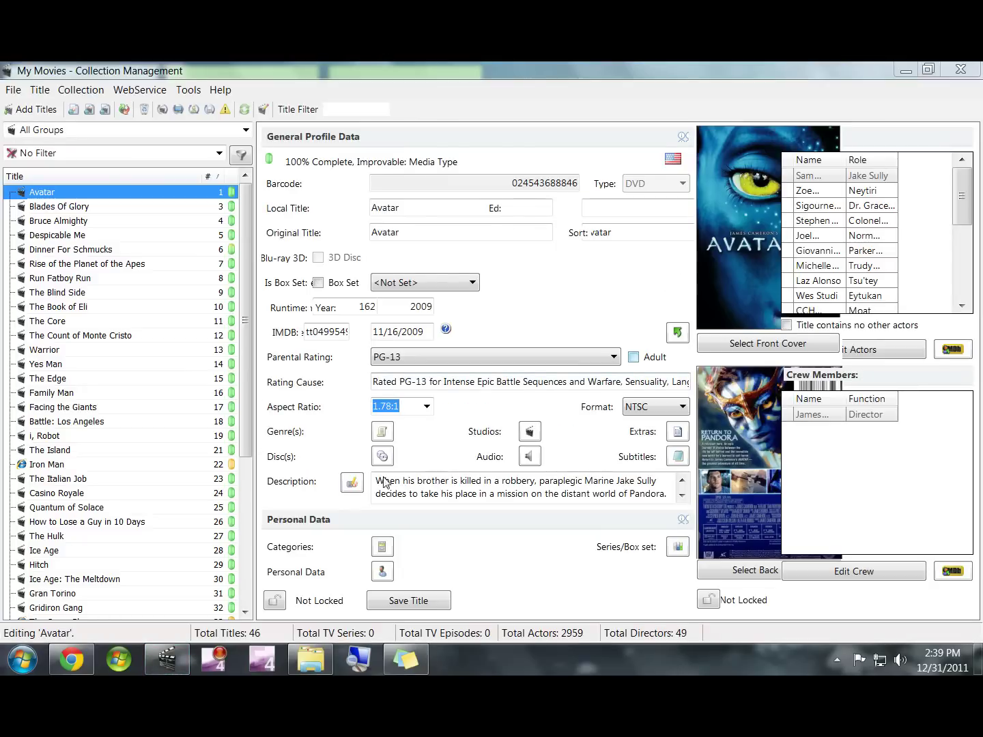
{"action": "left_click", "coordinate": [170, 666]}
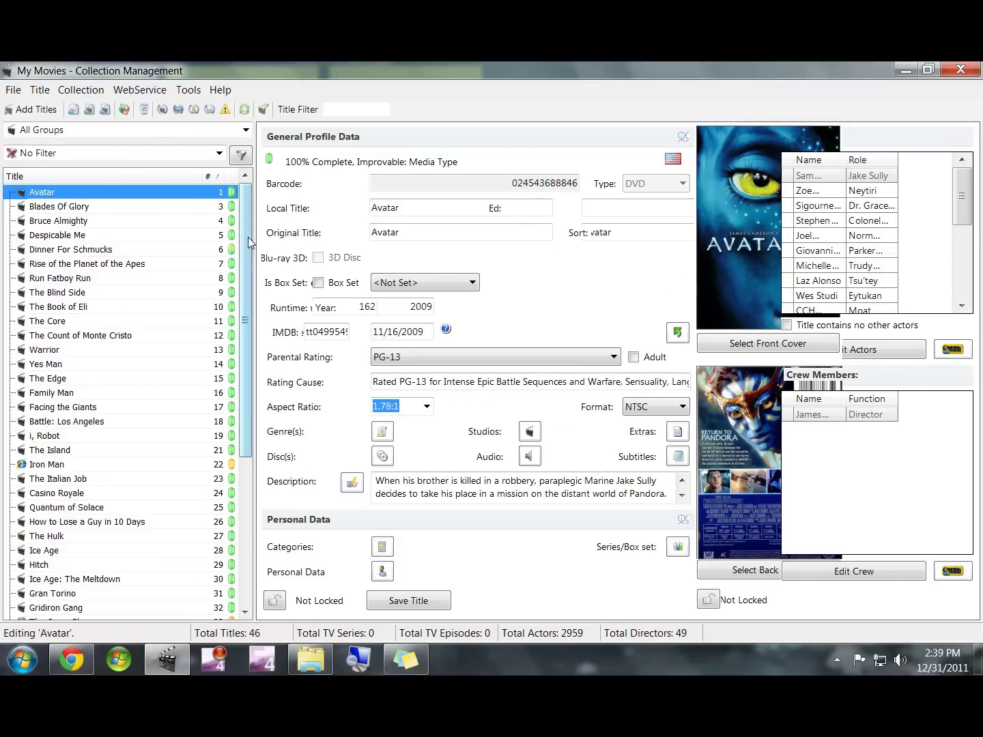
{"action": "scroll", "coordinate": [248, 255], "scroll_direction": "down", "scroll_amount": 6}
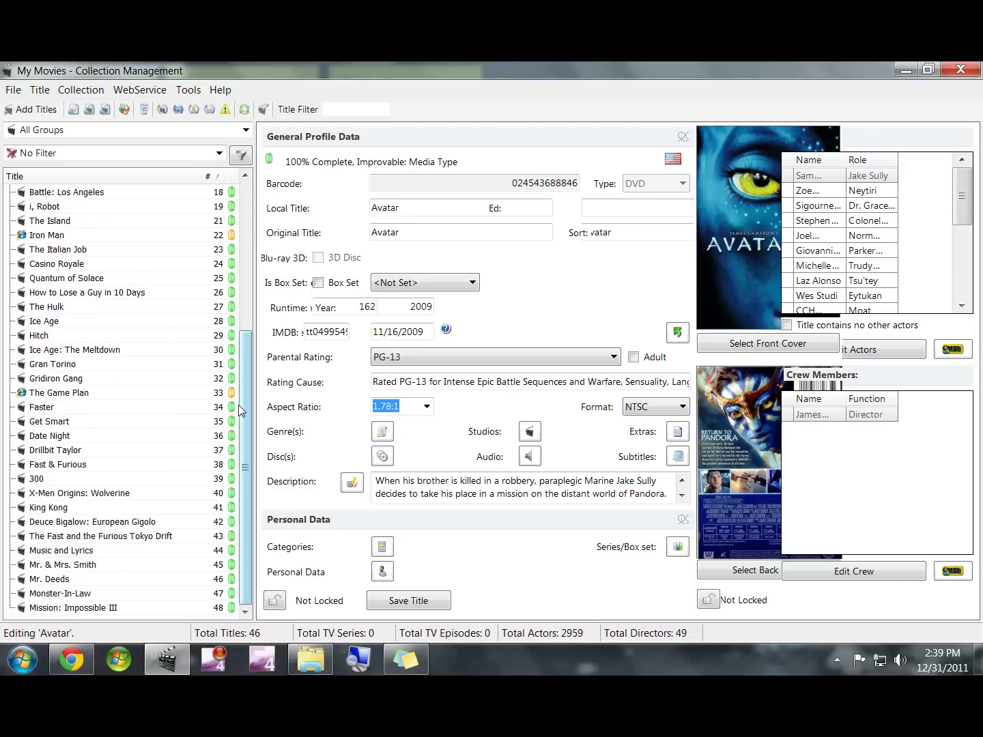
{"action": "mouse_move", "coordinate": [247, 414]}
{"action": "left_mouse_down"}
{"action": "mouse_move", "coordinate": [247, 335]}
{"action": "mouse_move", "coordinate": [247, 414]}
{"action": "left_mouse_up"}
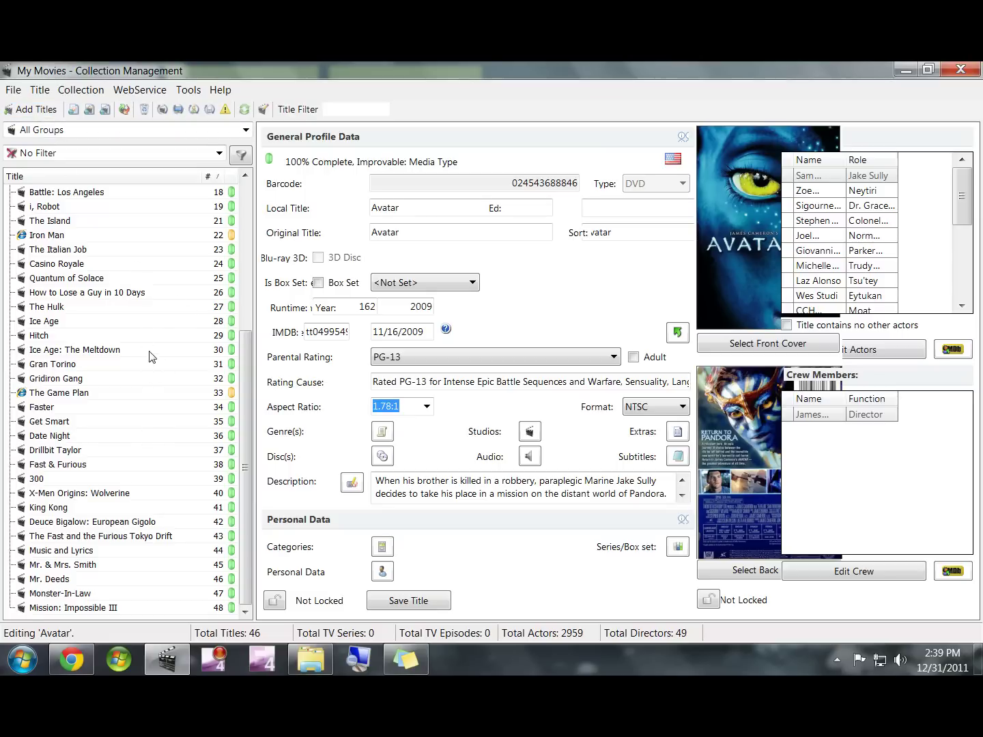
{"action": "left_click", "coordinate": [39, 113]}
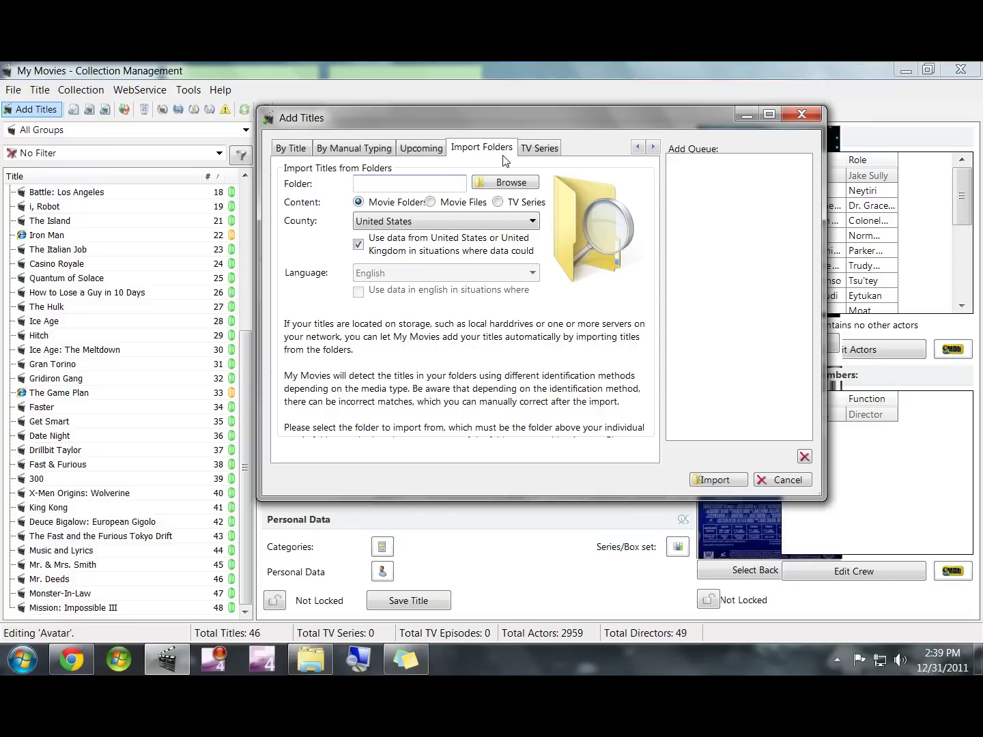
- Select F:\Videos\DVD's as the import folder in Add Titles and start importing
{"action": "left_click", "coordinate": [530, 183]}
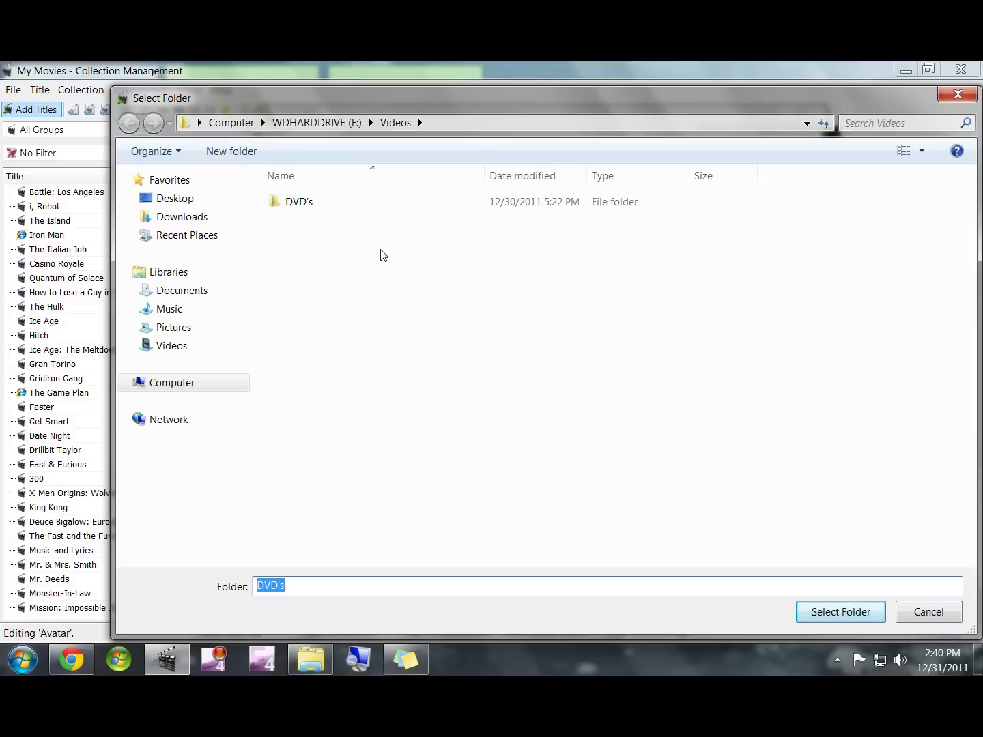
{"action": "left_click", "coordinate": [300, 208]}
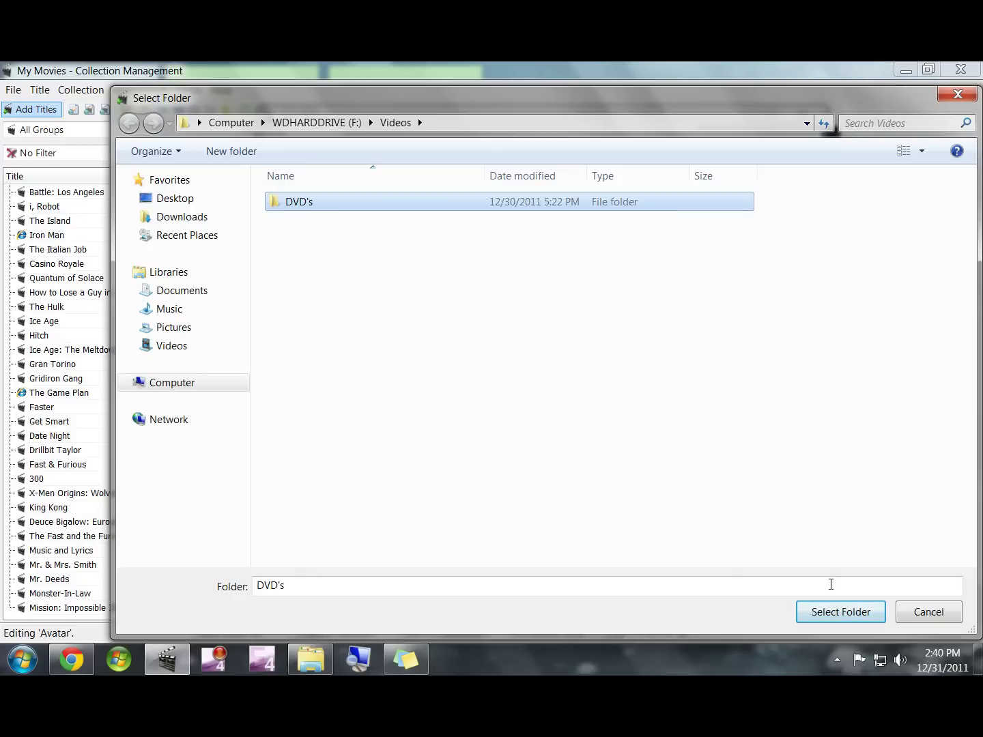
{"action": "left_click", "coordinate": [840, 616]}
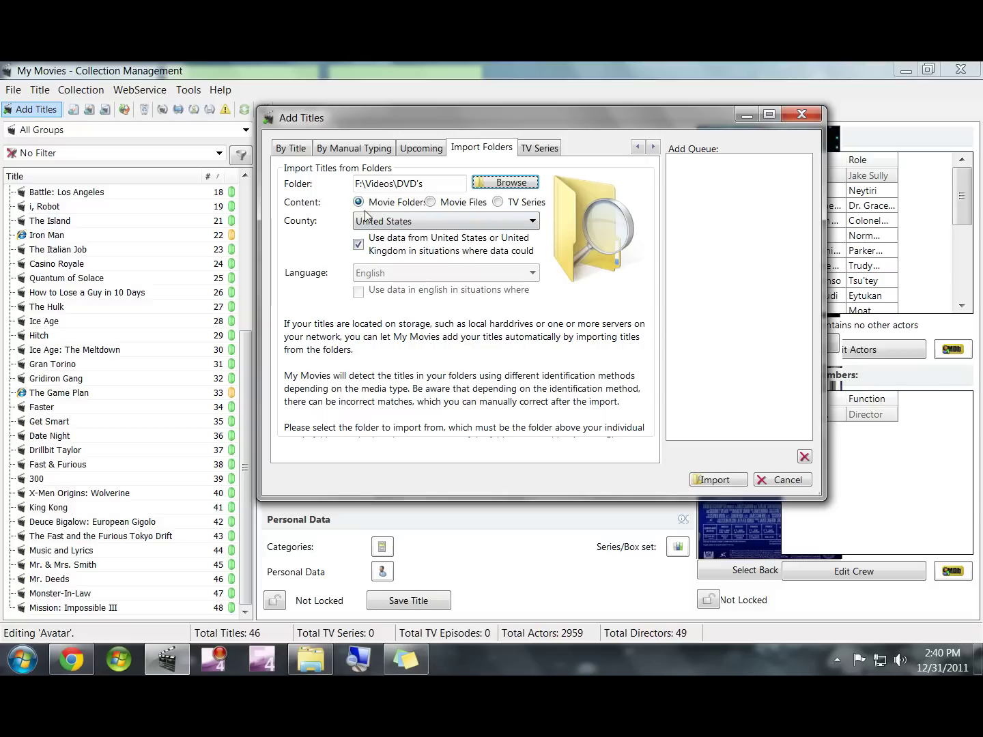
{"action": "left_click", "coordinate": [715, 481]}
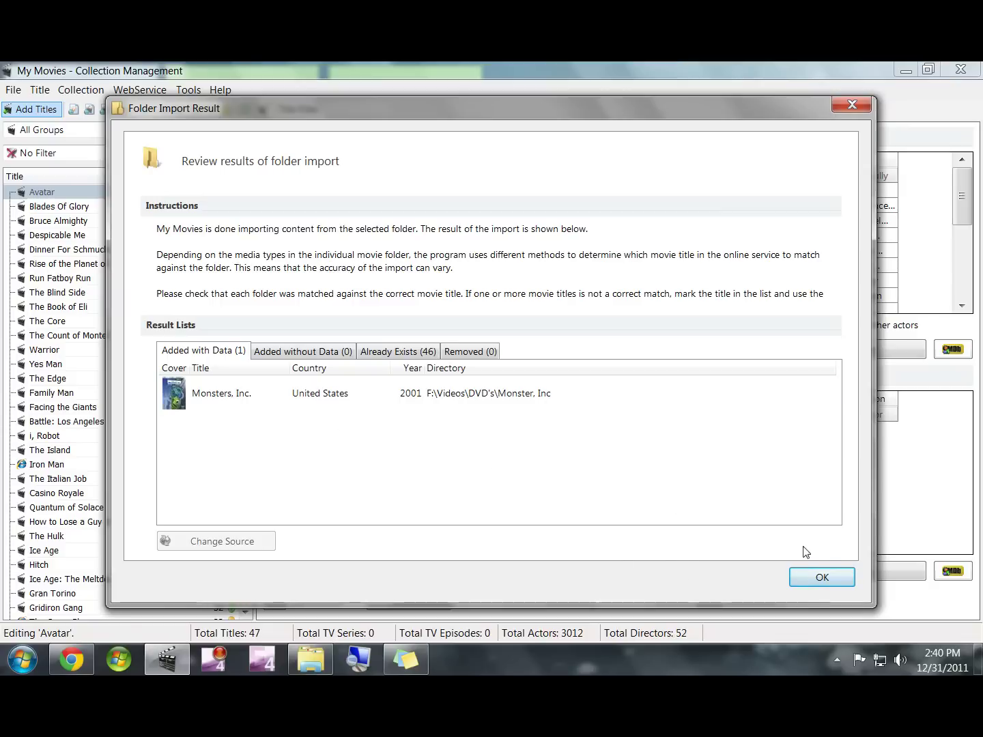
- Close the Folder Import Result showing Monsters, Inc. added with data
{"action": "left_click", "coordinate": [822, 578]}
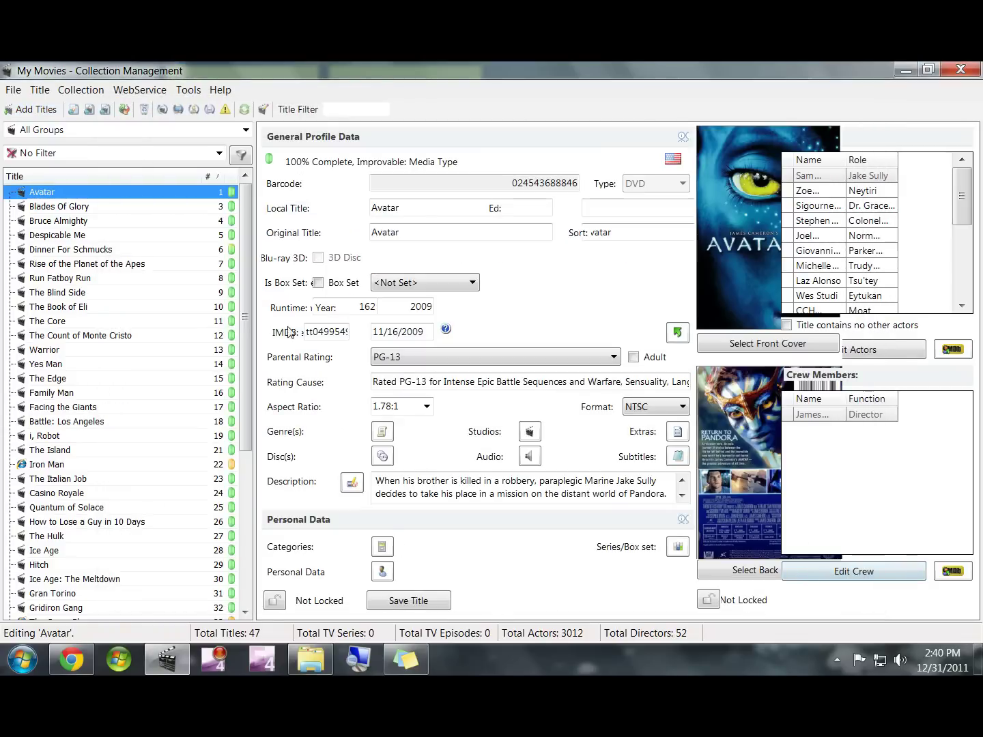
- Scroll to the list bottom, view the Monsters, Inc. profile, then launch Windows Media Center
{"action": "left_click_drag", "start_coordinate": [246, 263], "coordinate": [246, 413]}
{"action": "left_click", "coordinate": [66, 609]}
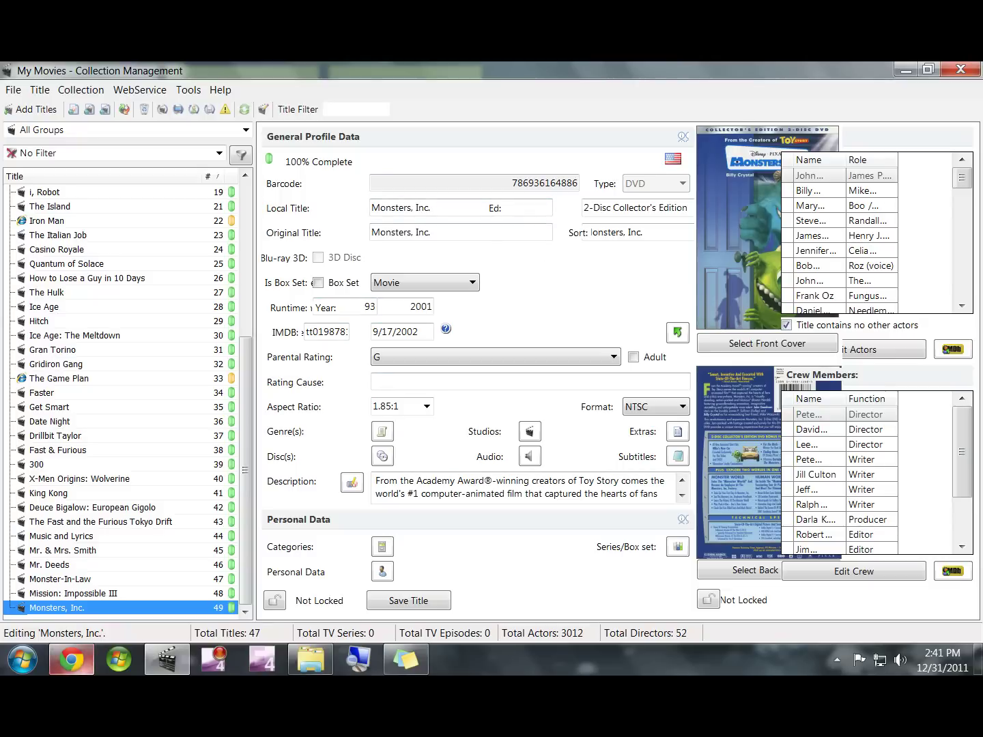
{"action": "left_click", "coordinate": [117, 664]}
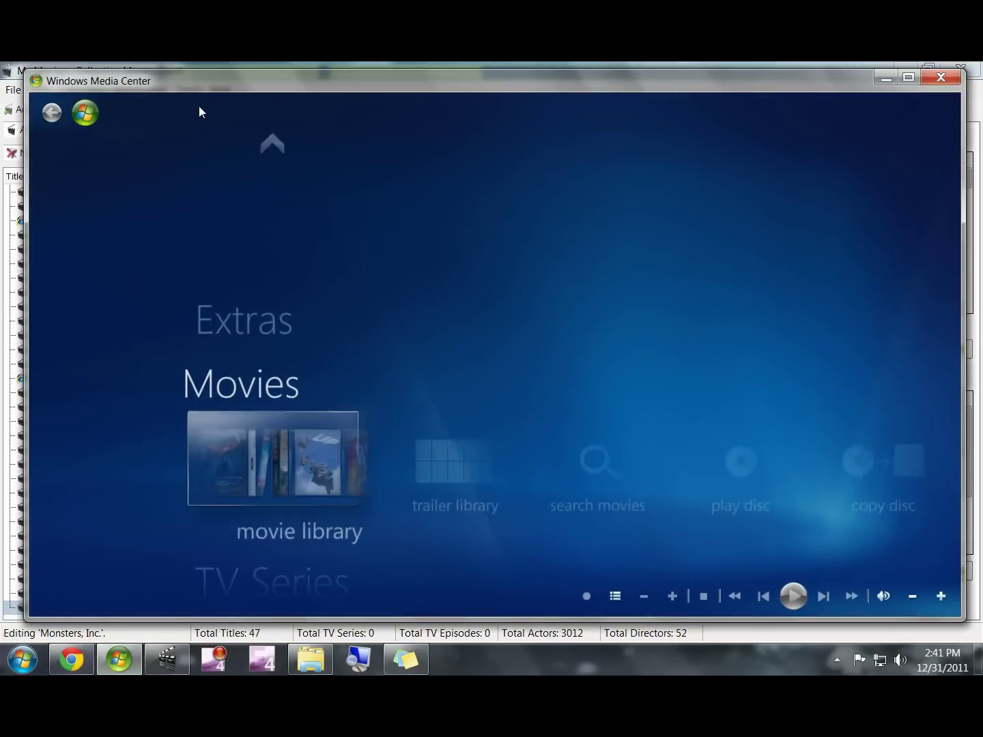
- Go to Movies > movie library and select the Monsters, Inc. cover
{"action": "left_click", "coordinate": [274, 448]}
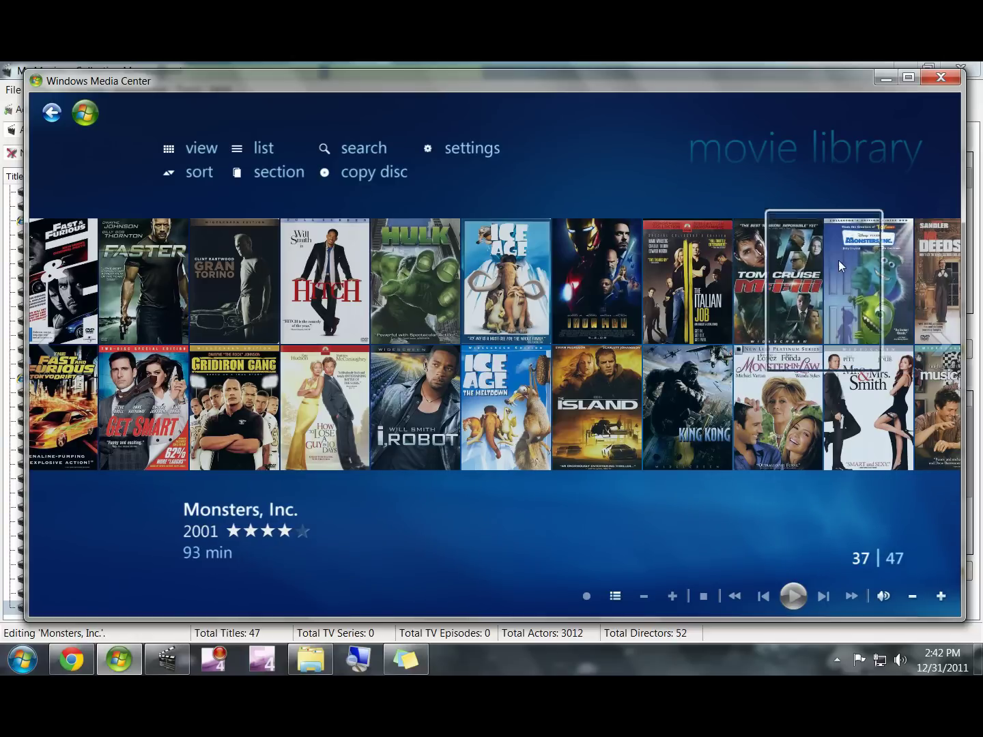
{"action": "left_click", "coordinate": [881, 277]}
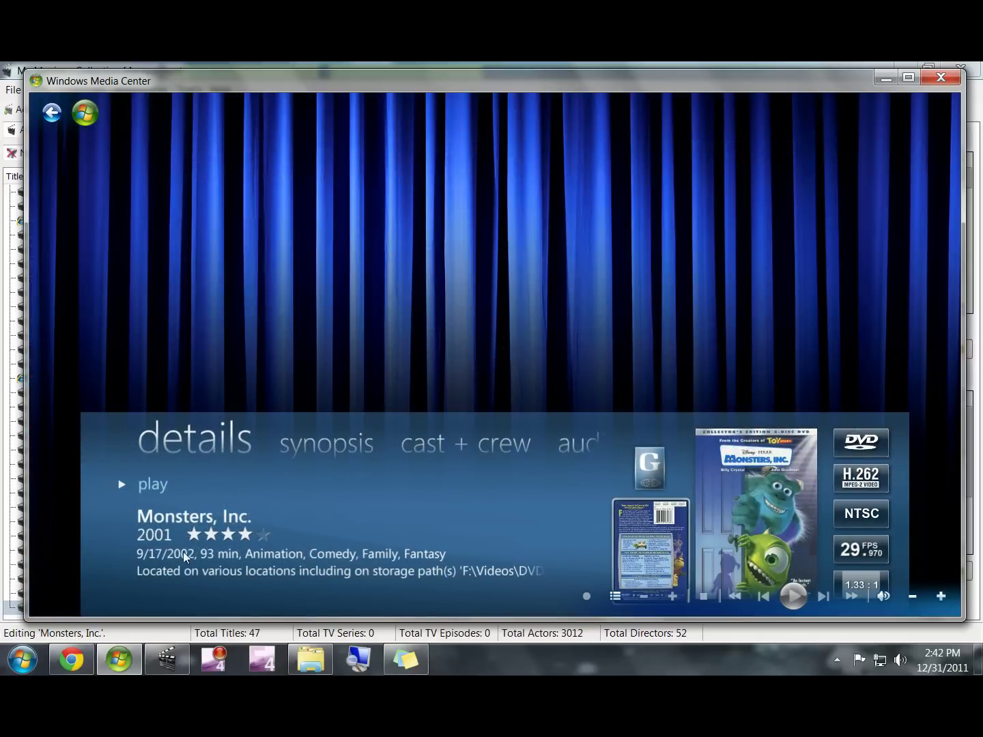
- Browse the synopsis, cast + crew, extras and audio + subs tabs, then play Monsters, Inc
{"action": "left_click", "coordinate": [291, 445]}
{"action": "left_click", "coordinate": [334, 448]}
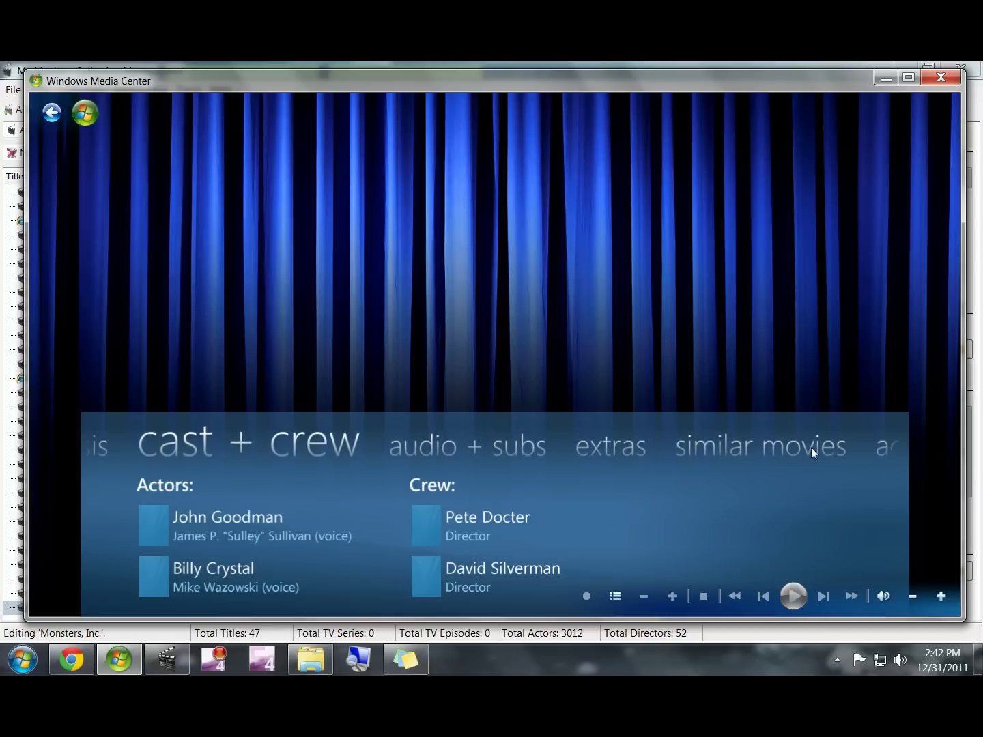
{"action": "left_click", "coordinate": [616, 450]}
{"action": "left_click", "coordinate": [116, 451]}
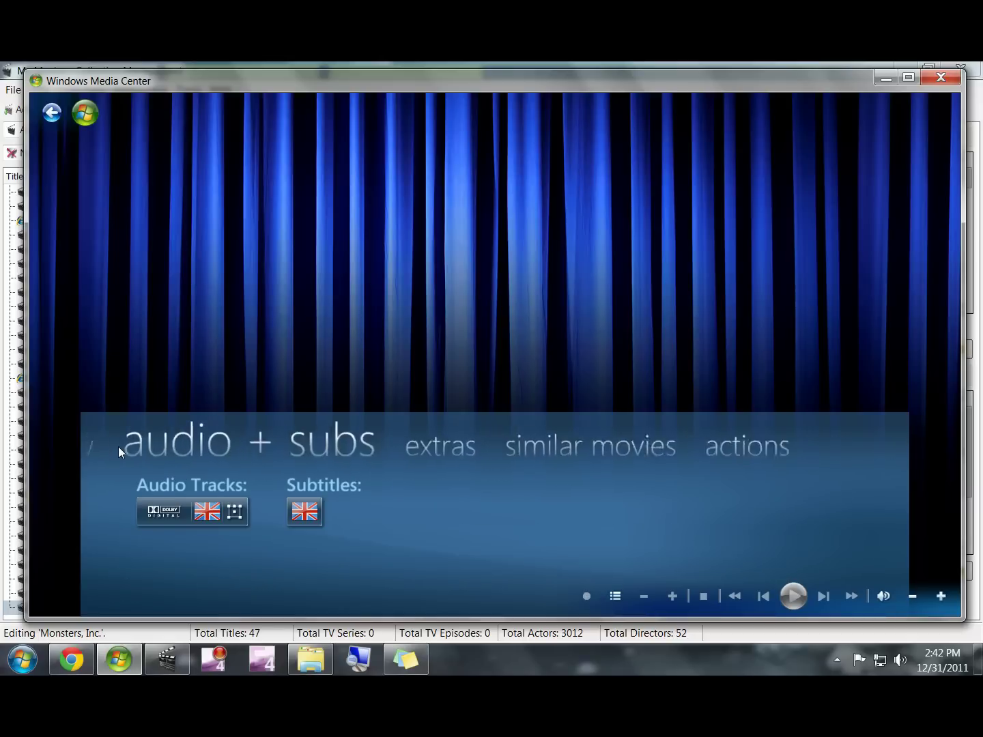
{"action": "left_click", "coordinate": [104, 446]}
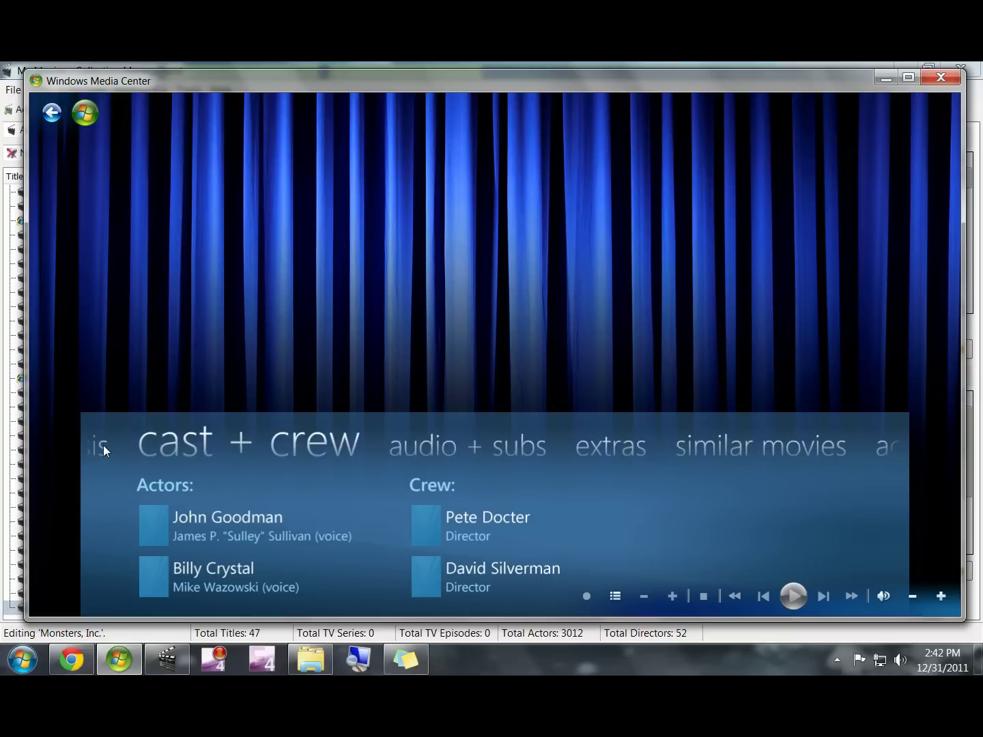
{"action": "left_click", "coordinate": [104, 446]}
{"action": "left_click", "coordinate": [103, 446]}
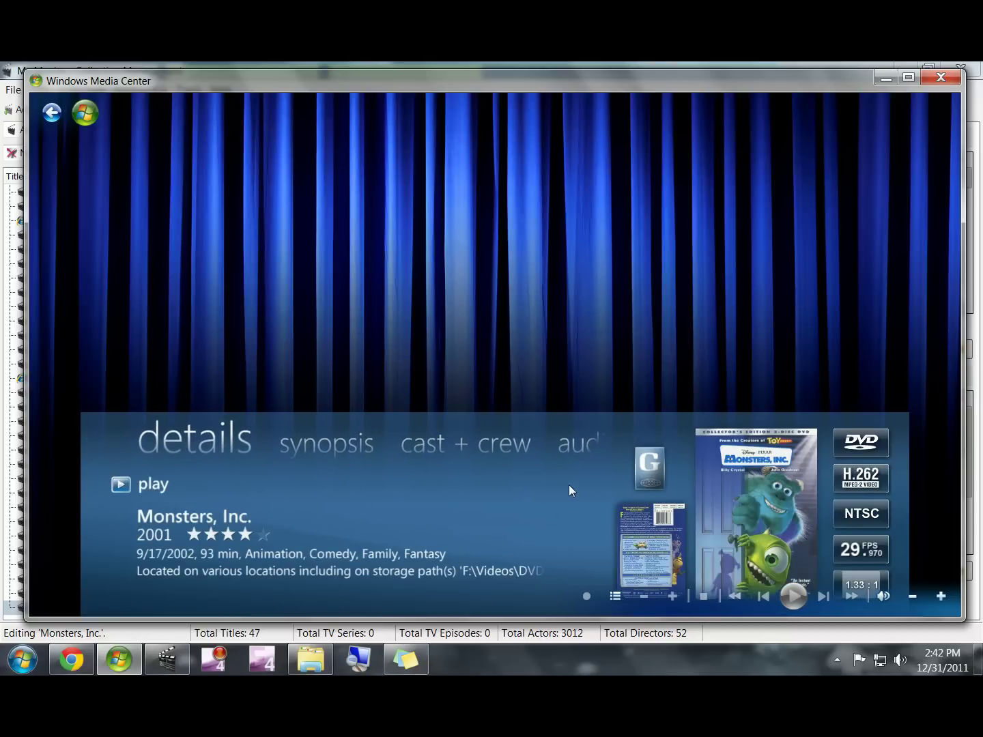
{"action": "left_click", "coordinate": [144, 486]}
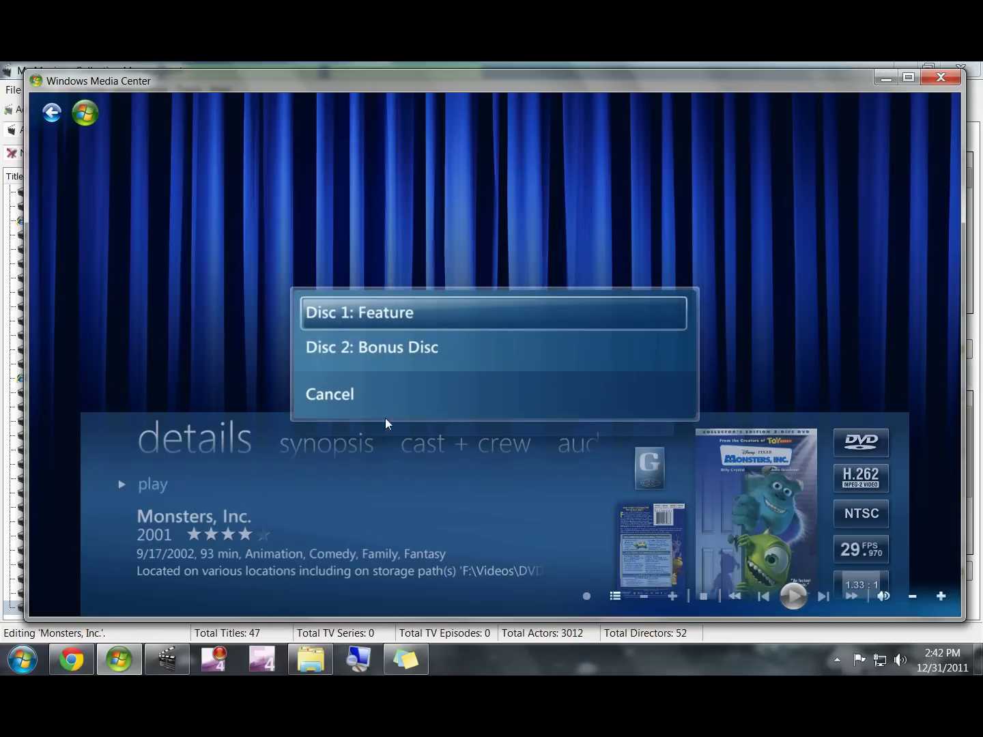
- Play Disc 1: Feature, skip to the first chapter, jump to the Root Menu, then close Media Center
{"action": "left_click", "coordinate": [419, 317]}
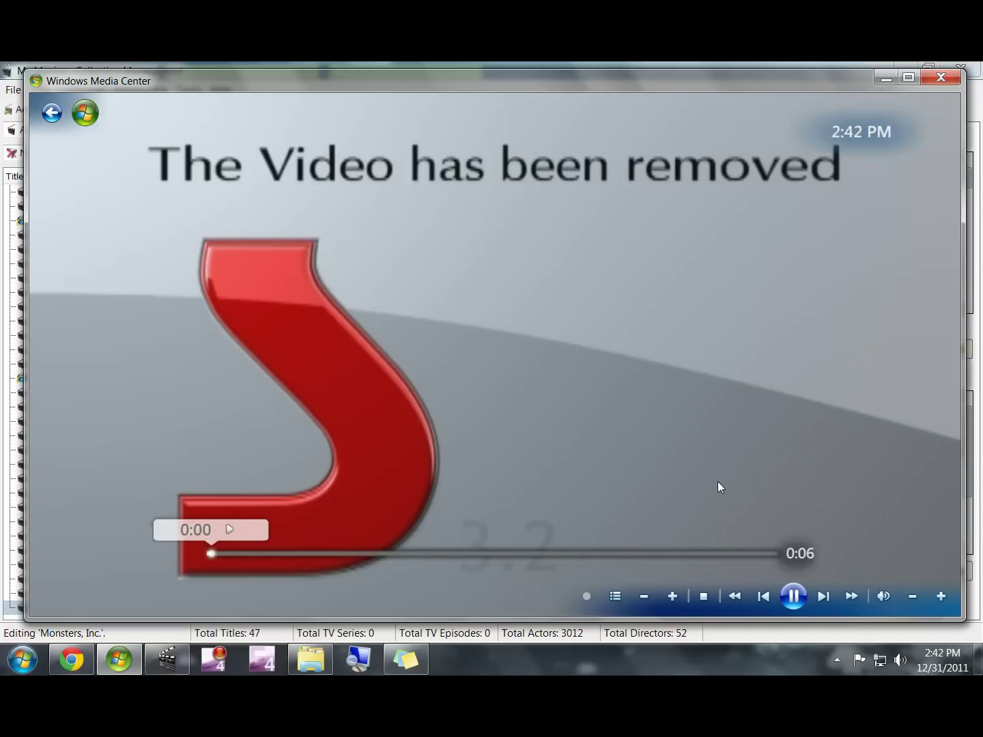
{"action": "left_click", "coordinate": [824, 597]}
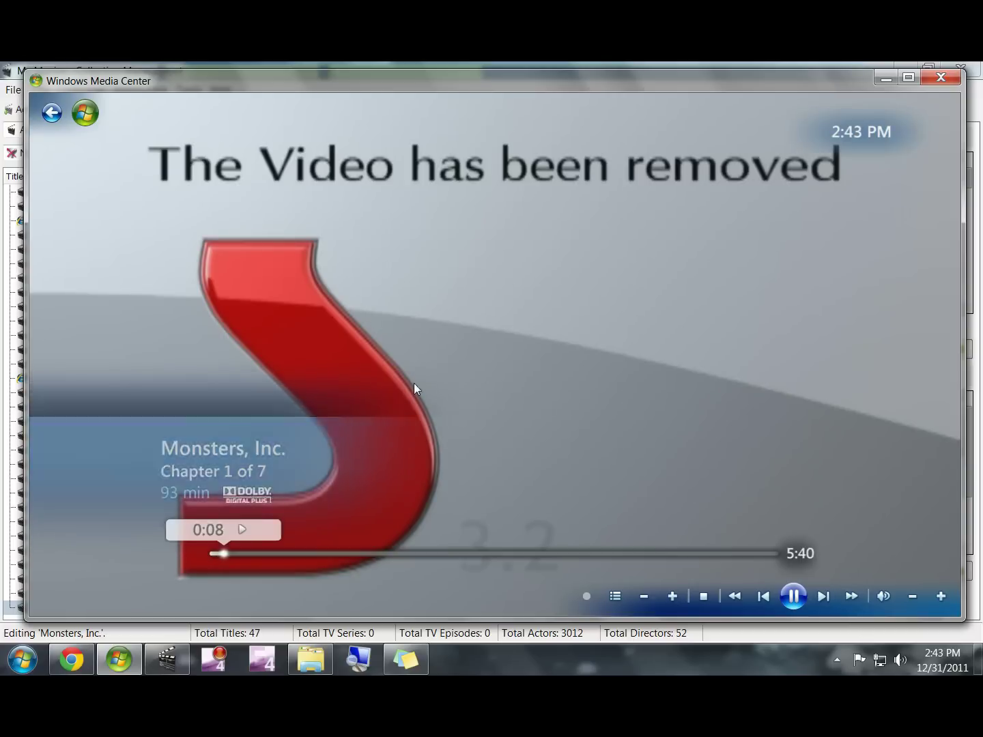
{"action": "right_click", "coordinate": [316, 384]}
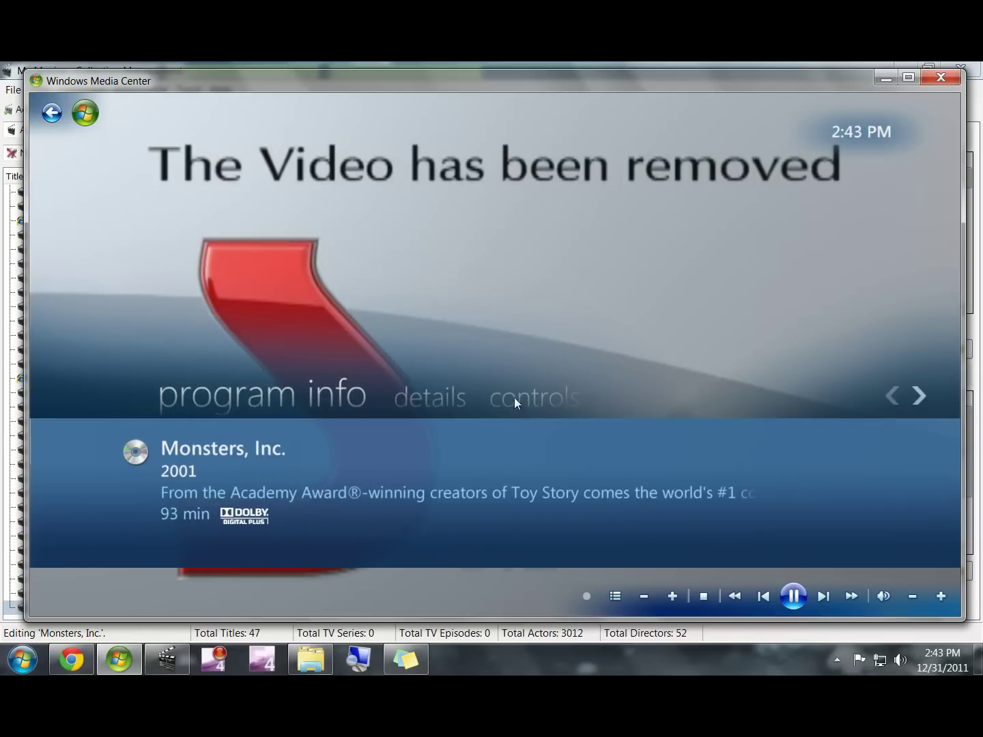
{"action": "left_click", "coordinate": [514, 397]}
{"action": "left_click", "coordinate": [209, 468]}
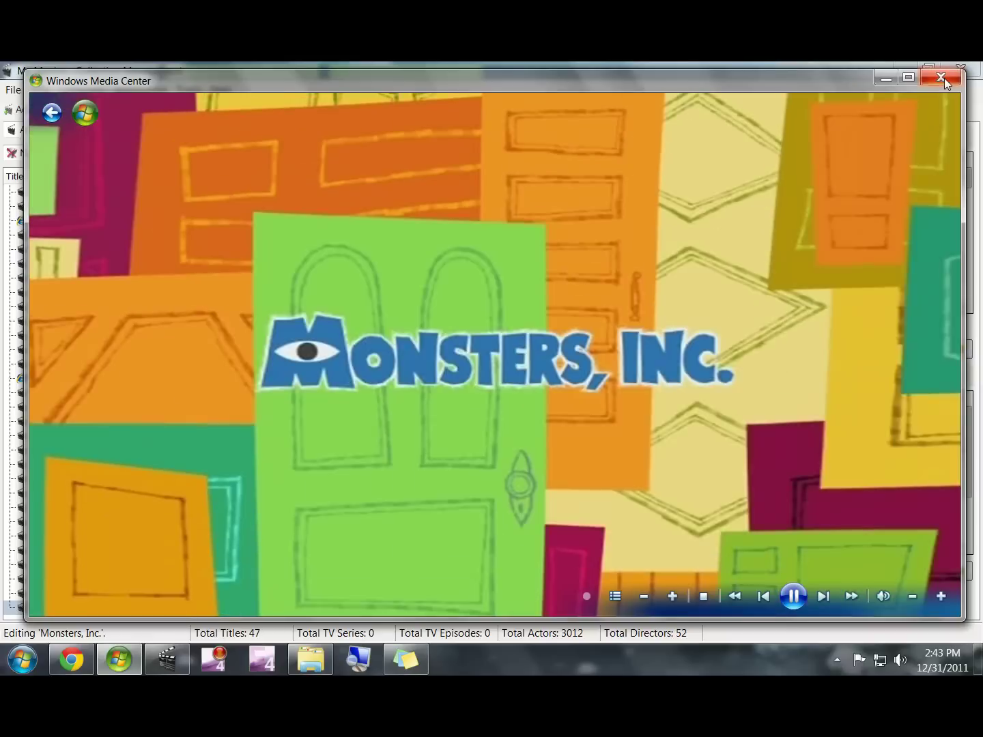
{"action": "left_click", "coordinate": [942, 77]}
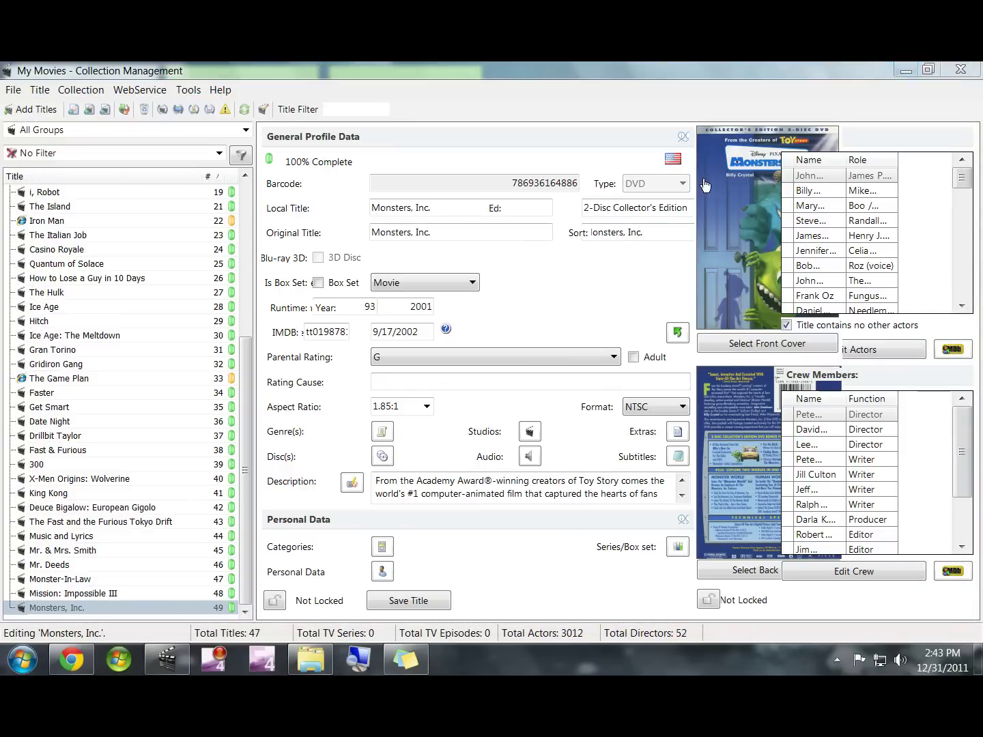
- Minimize My Movies, shrink the yellow note and tuck it below the others, then shift the New folder icon left
{"action": "left_click", "coordinate": [906, 70]}
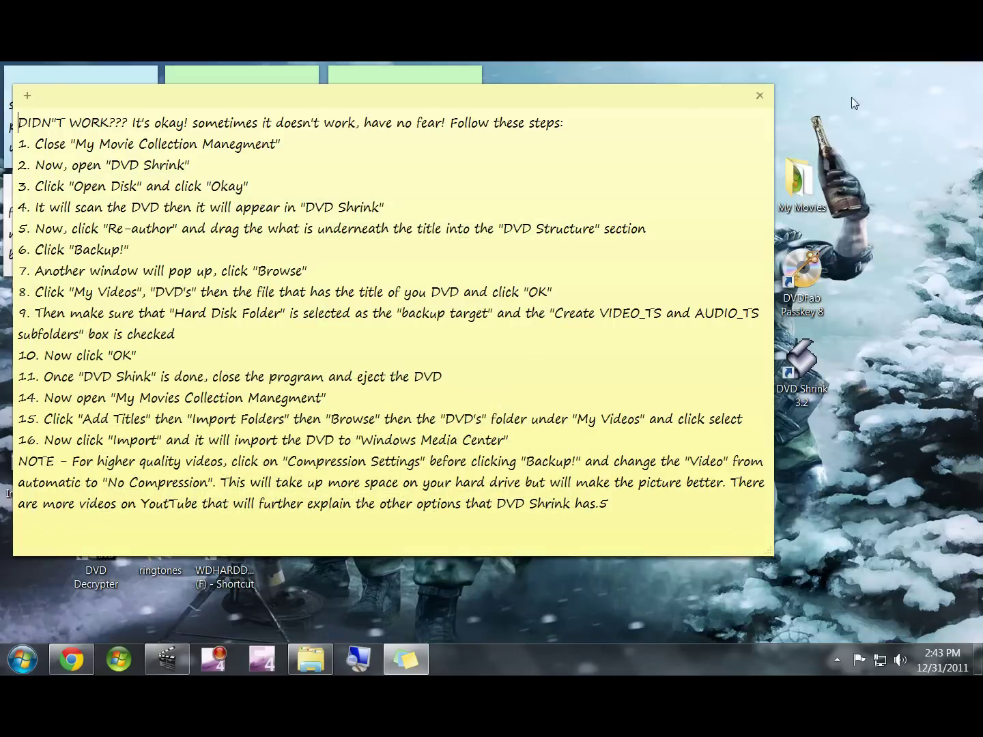
{"action": "left_click_drag", "start_coordinate": [770, 552], "coordinate": [85, 171]}
{"action": "left_click_drag", "start_coordinate": [59, 94], "coordinate": [52, 289]}
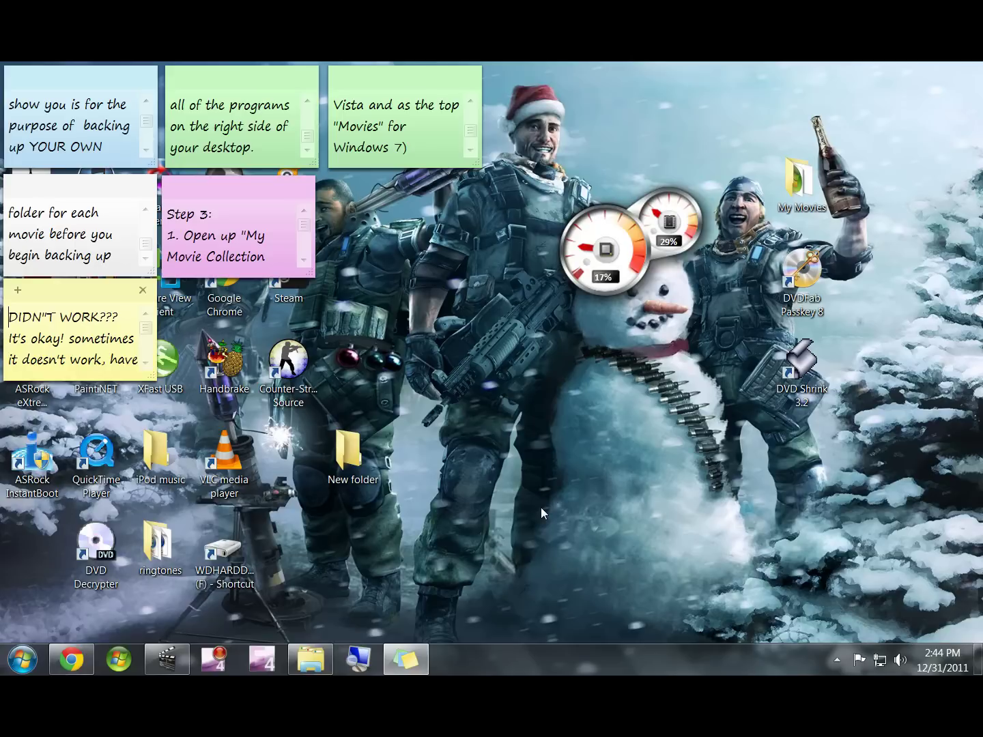
{"action": "left_click_drag", "start_coordinate": [376, 469], "coordinate": [316, 468]}
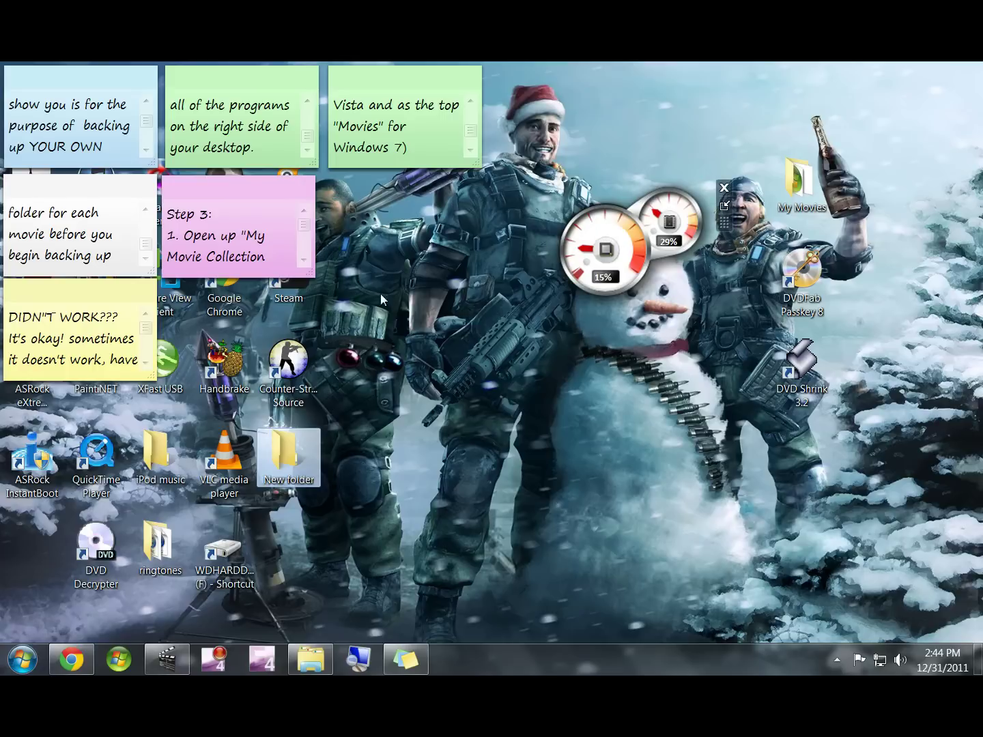
- Bring the Sticky Notes to the front and nudge the yellow note slightly lower
{"action": "left_click", "coordinate": [224, 183]}
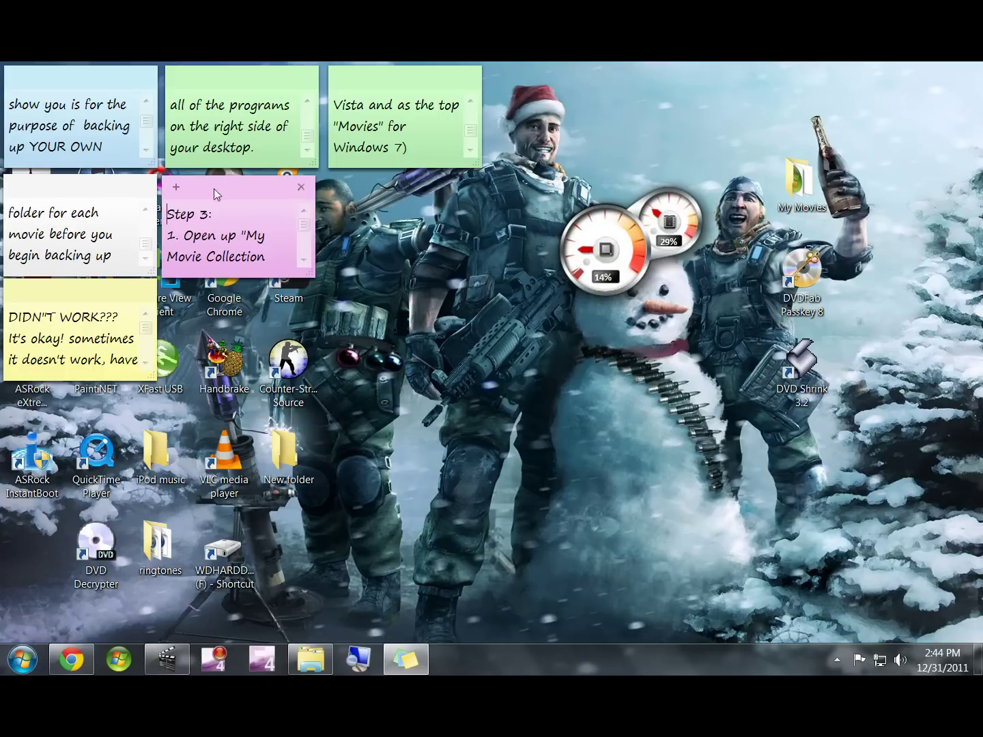
{"action": "left_click_drag", "start_coordinate": [101, 290], "coordinate": [103, 300]}
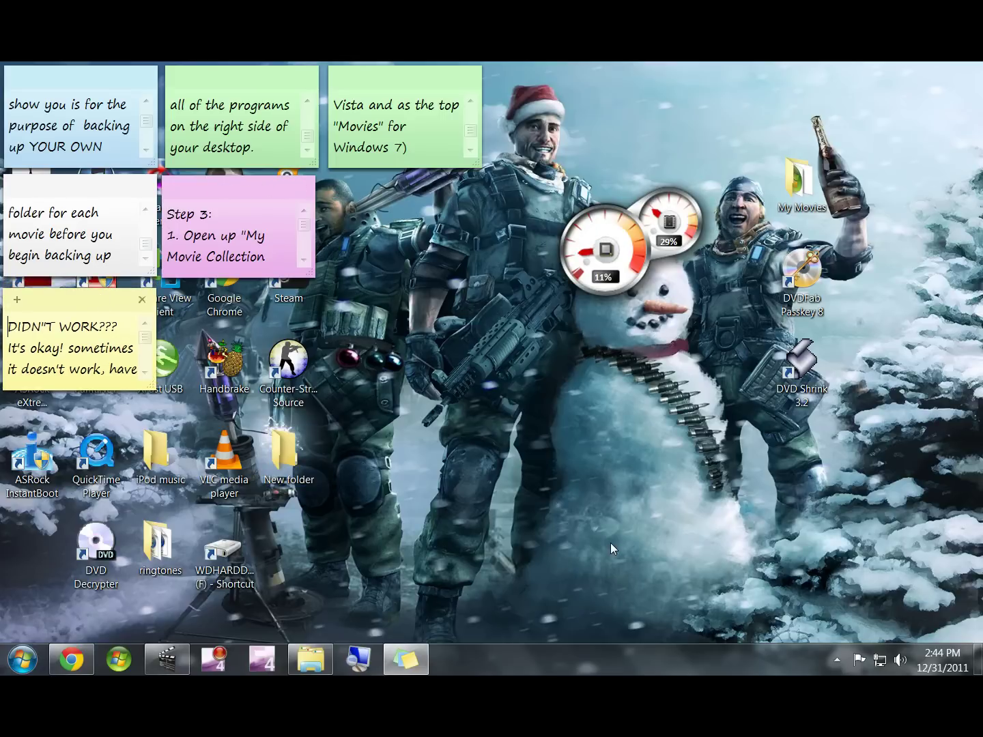